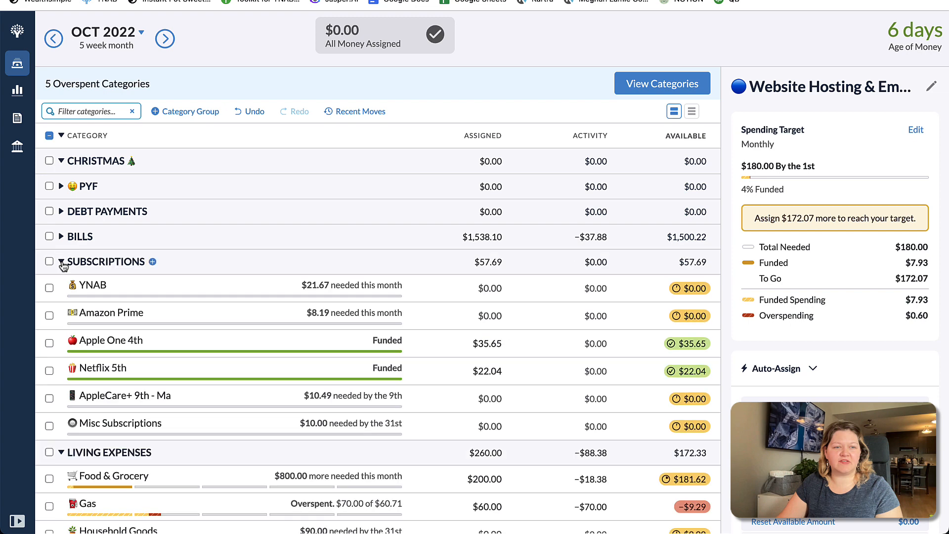
# - Collapse the Subscriptions, Living Expenses, For the Kids, Fun Money, Sinking Funds and LAC Inc. groups, and clear the category selection
pyautogui.click(61, 262)
pyautogui.click(62, 287)
pyautogui.click(61, 312)
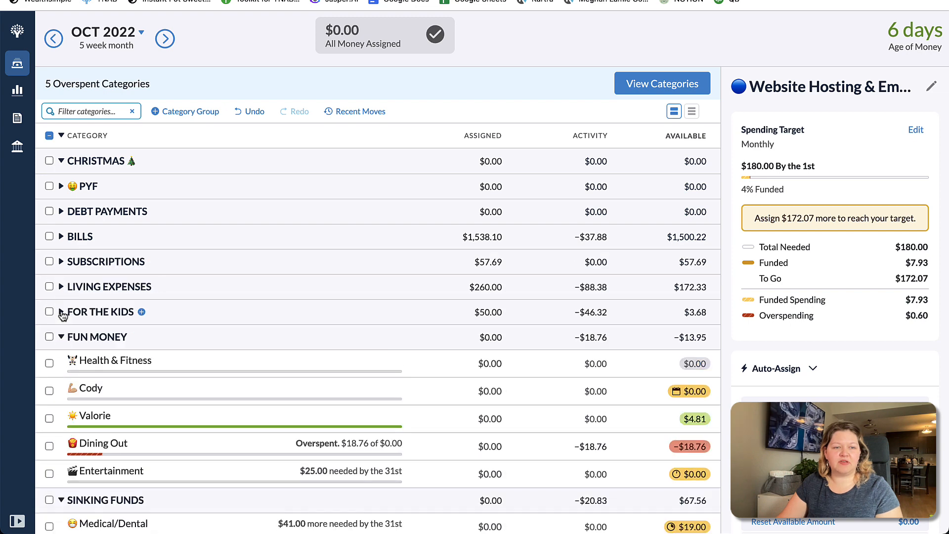
pyautogui.click(61, 336)
pyautogui.click(61, 362)
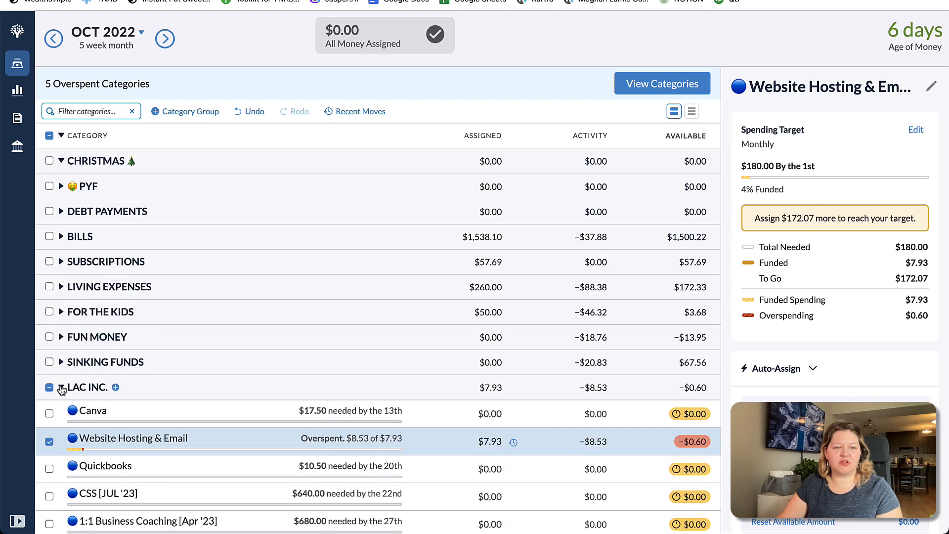
pyautogui.click(61, 387)
pyautogui.click(50, 388)
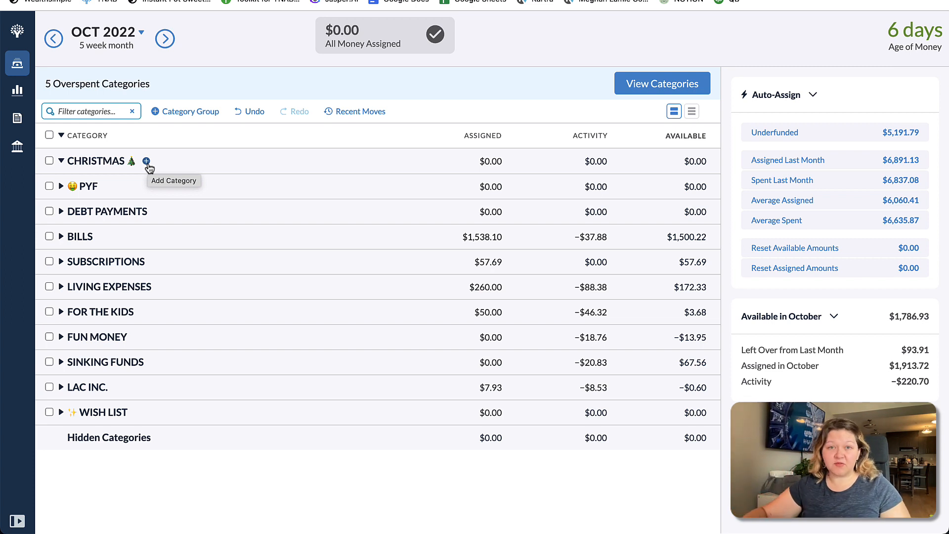
# - Add two categories to the Christmas group, each named with a different recipient's first name in possessive form followed by "Gifts"
pyautogui.click(147, 161)
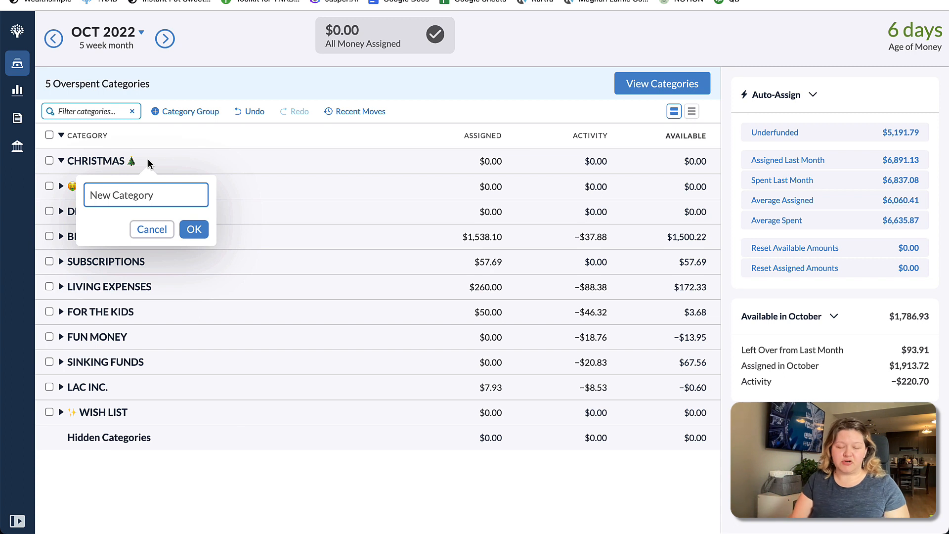
pyautogui.write('Gunnar')
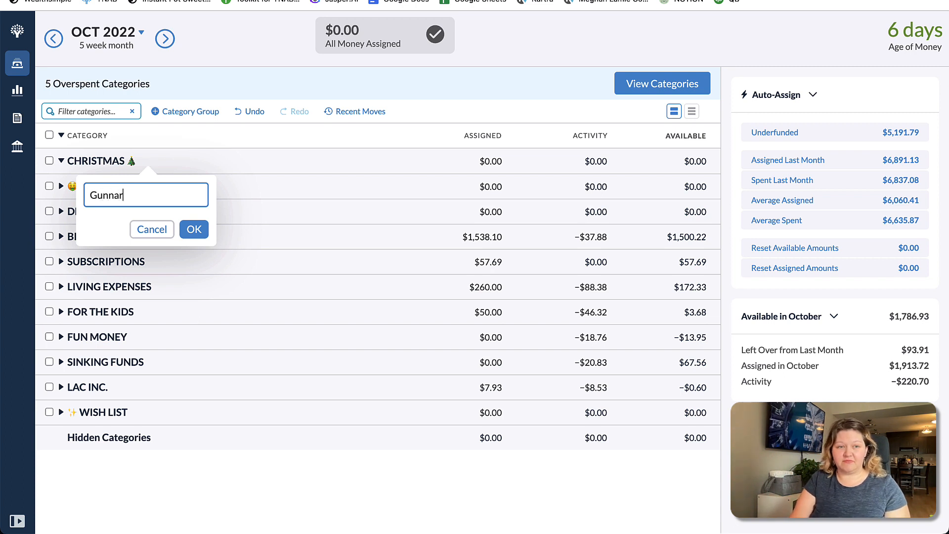
pyautogui.write("'s G")
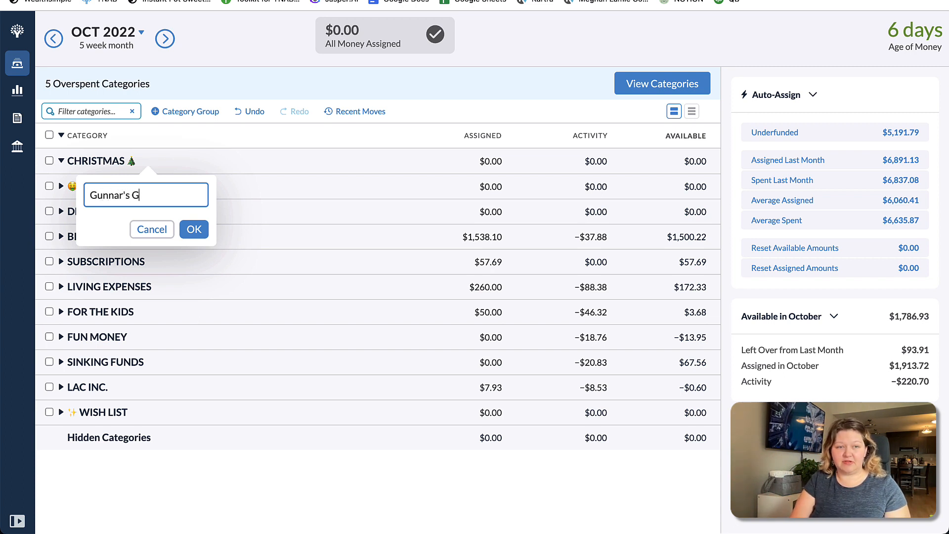
pyautogui.write('ifts')
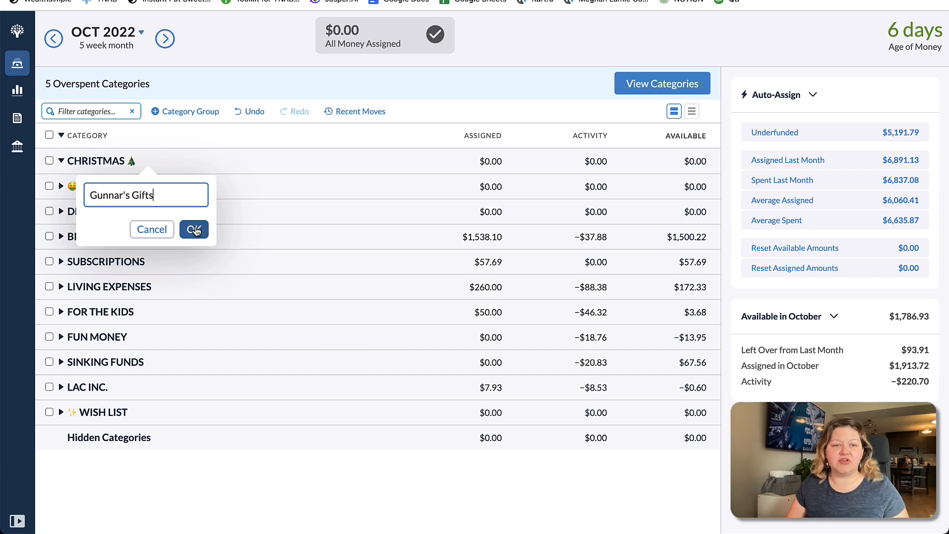
pyautogui.click(194, 230)
pyautogui.click(146, 162)
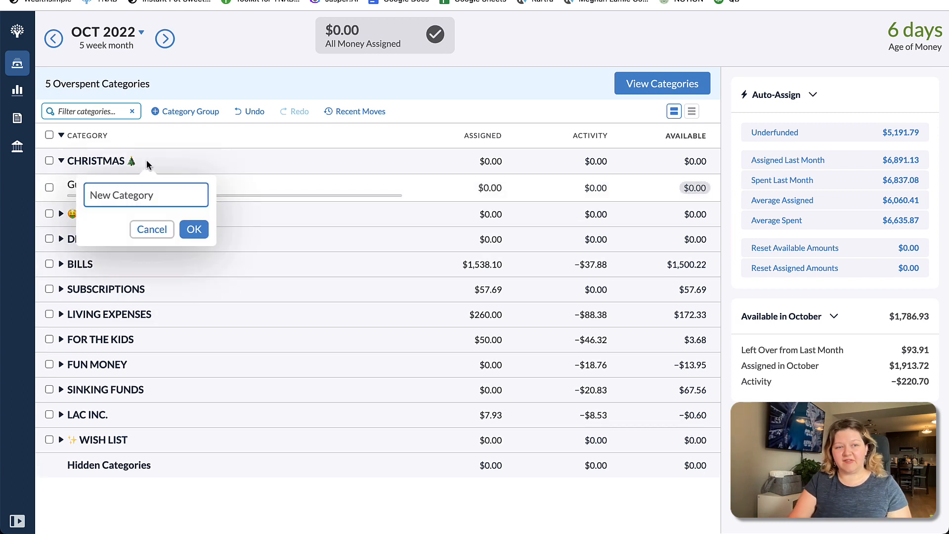
pyautogui.write("Freya's Gifts")
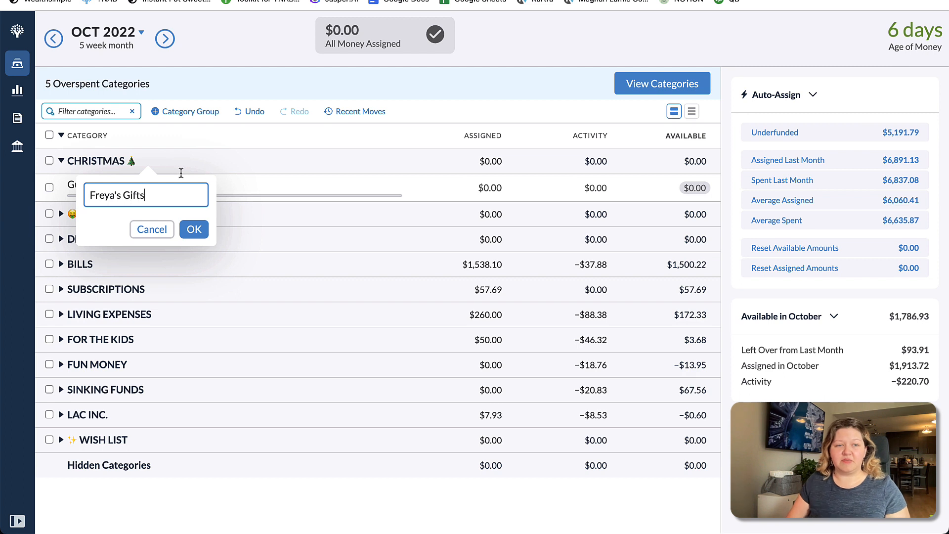
pyautogui.click(194, 228)
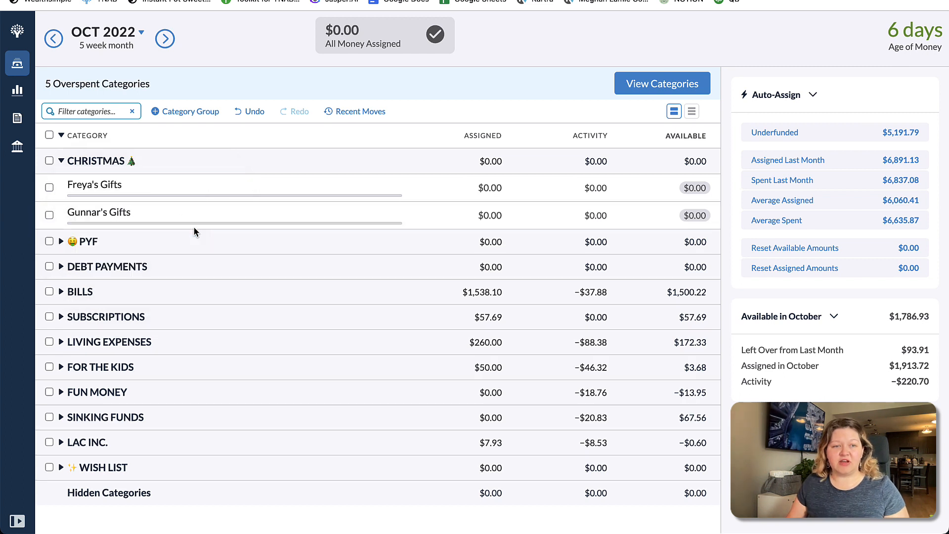
# - Add two more Christmas categories for individual recipients, each named with the person's first name plus "s Gift", without an apostrophe
pyautogui.click(147, 161)
pyautogui.write('Vals Gift')
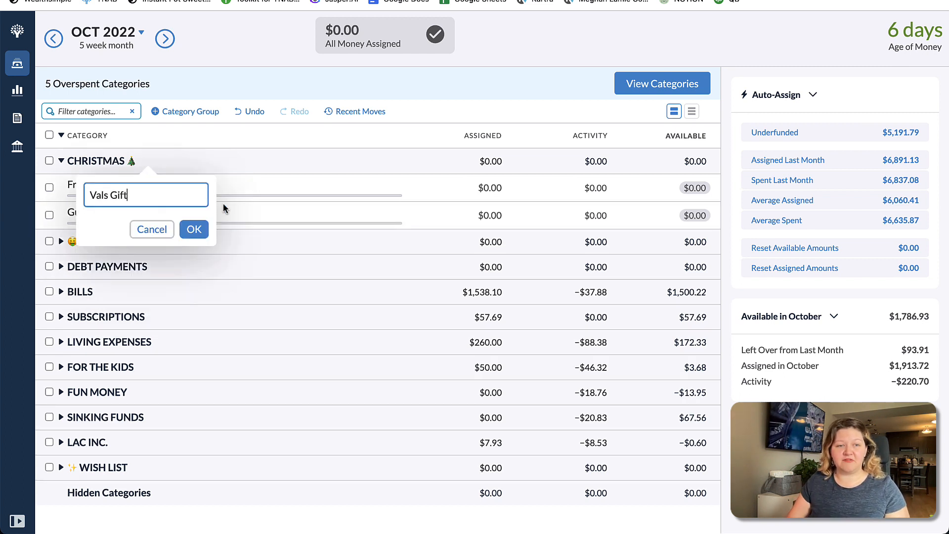
pyautogui.click(198, 230)
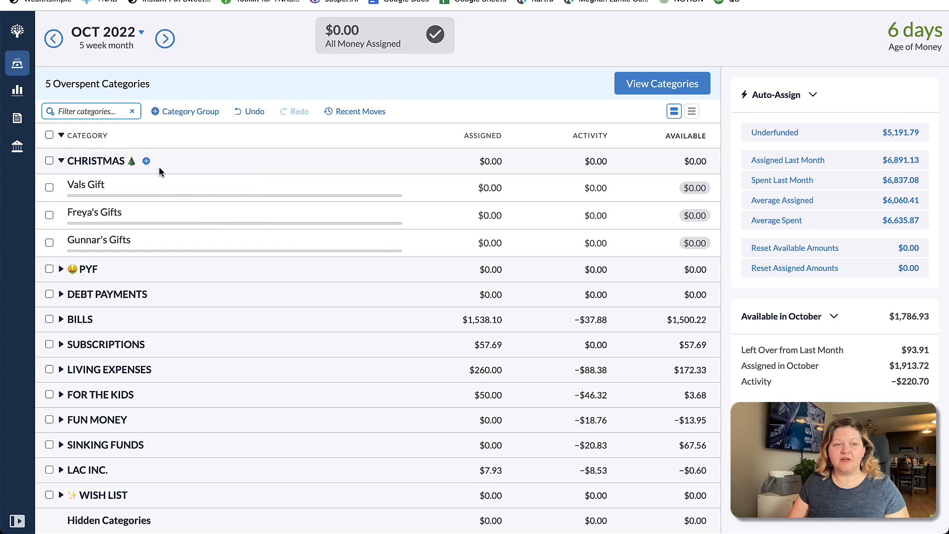
pyautogui.click(147, 161)
pyautogui.write('Cody Gi')
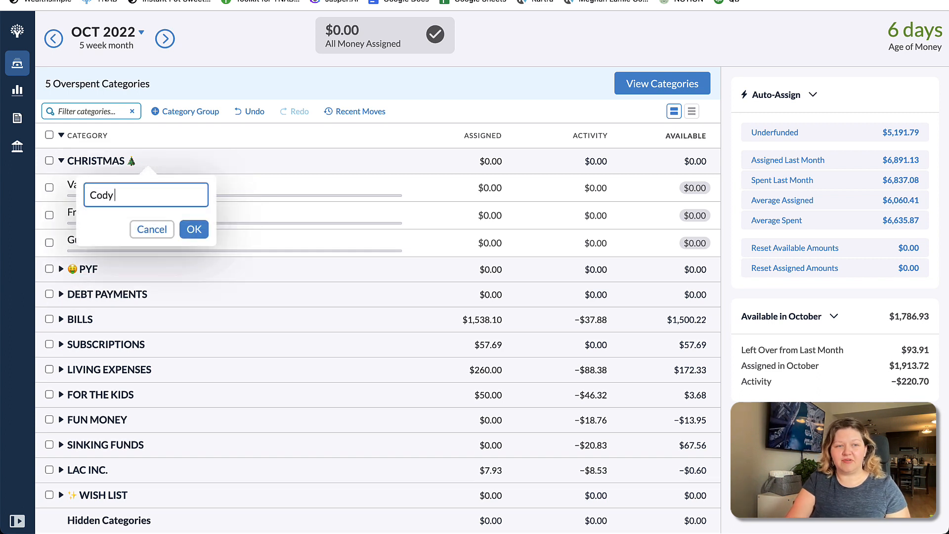
pyautogui.press('BackSpace')
pyautogui.press('BackSpace')
pyautogui.press('BackSpace')
pyautogui.write('s Gift')
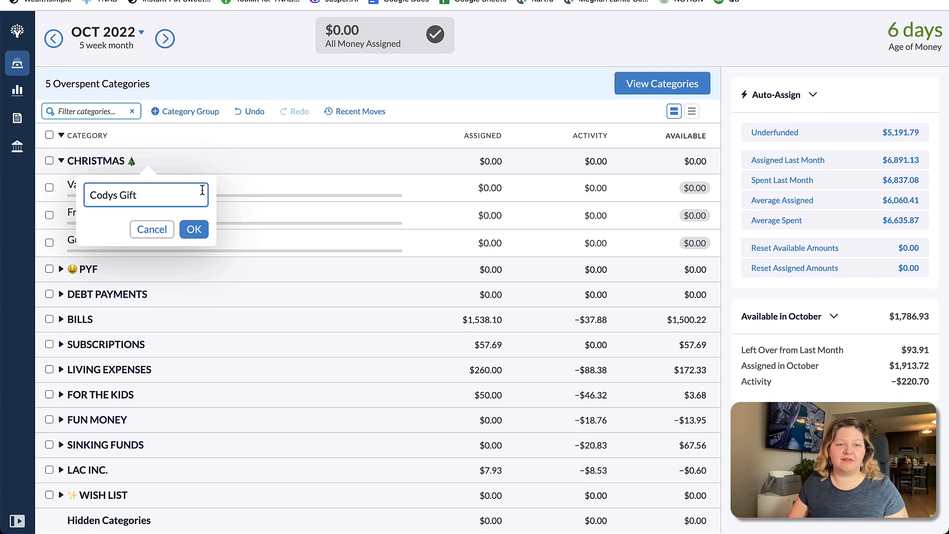
pyautogui.click(194, 229)
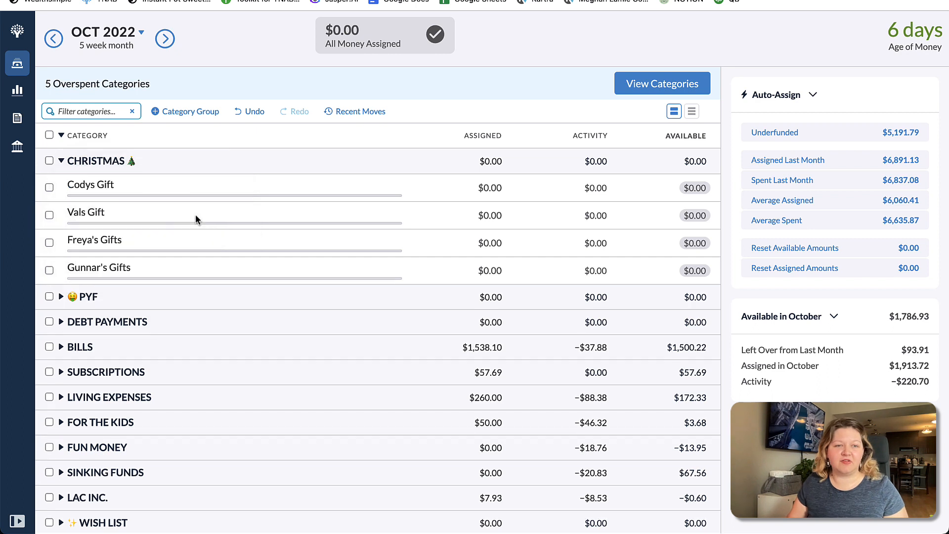
# - Add a category named "Friends & Family Gifts" to the Christmas group
pyautogui.click(145, 161)
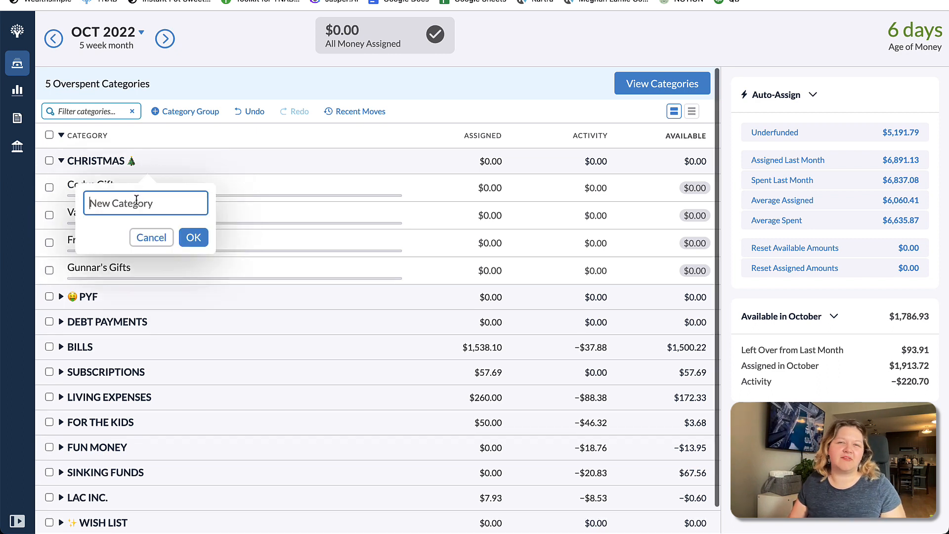
pyautogui.write('Friends')
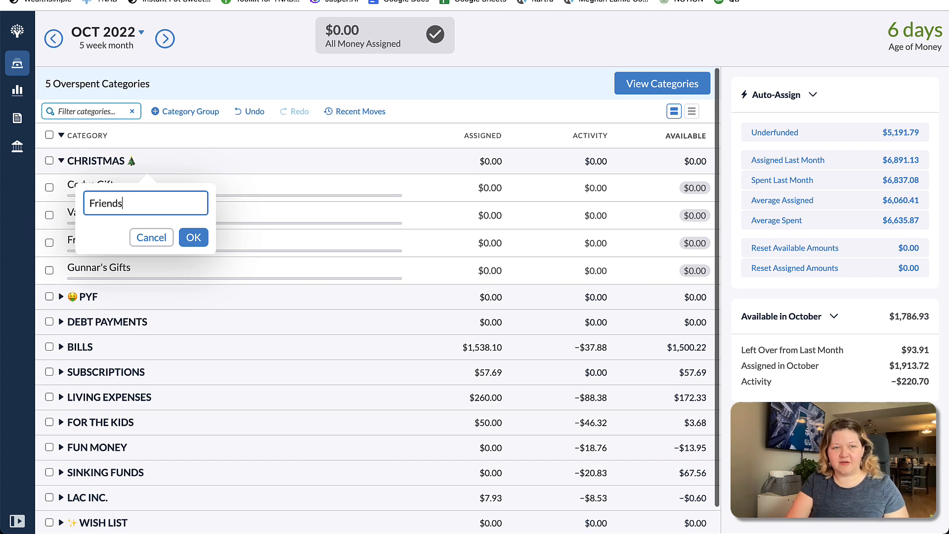
pyautogui.write(' & Family Gifts')
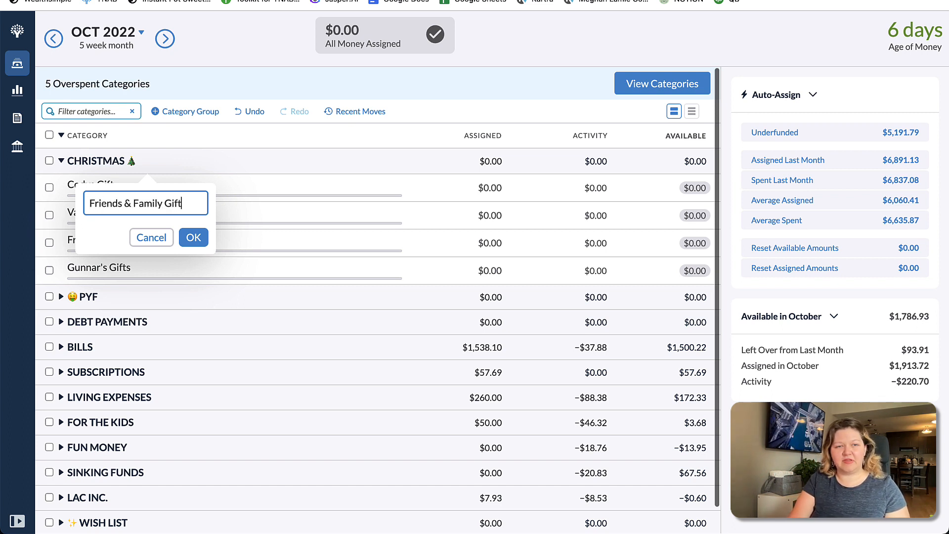
pyautogui.click(190, 233)
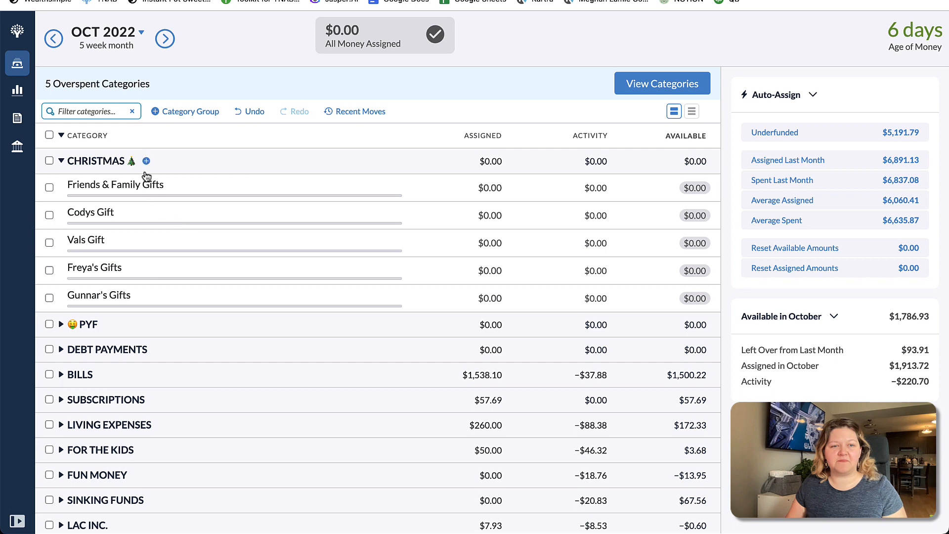
# - Add two categories named "Food" and "Decorations" to the Christmas group
pyautogui.click(145, 161)
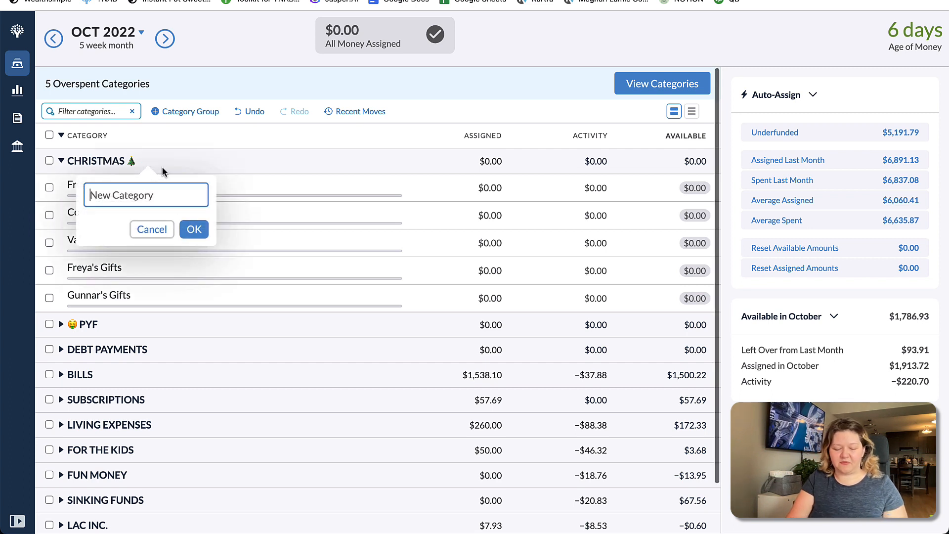
pyautogui.write('Food')
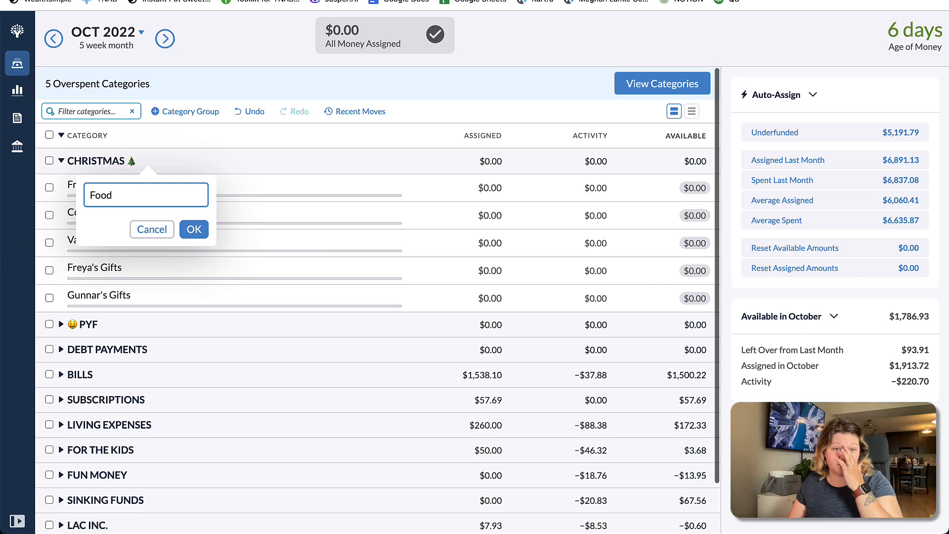
pyautogui.click(192, 227)
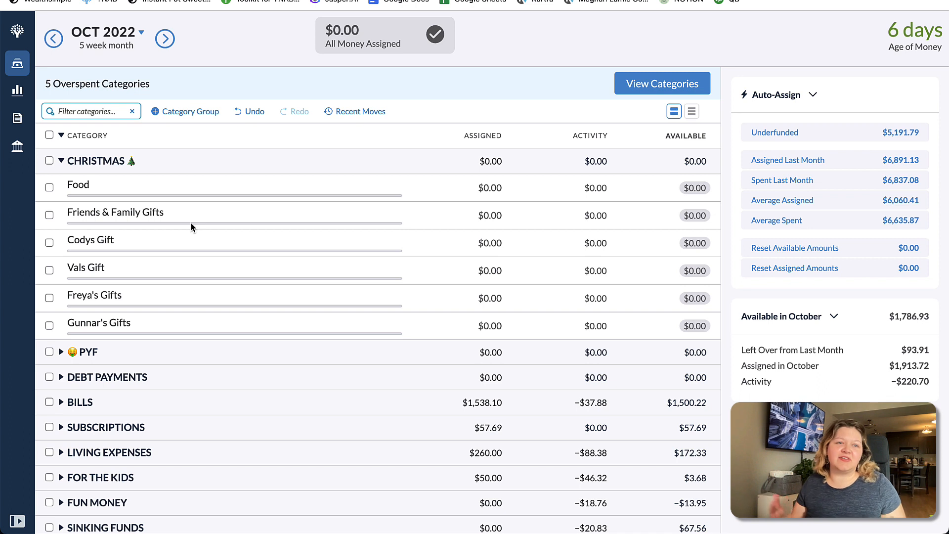
pyautogui.moveTo(145, 164)
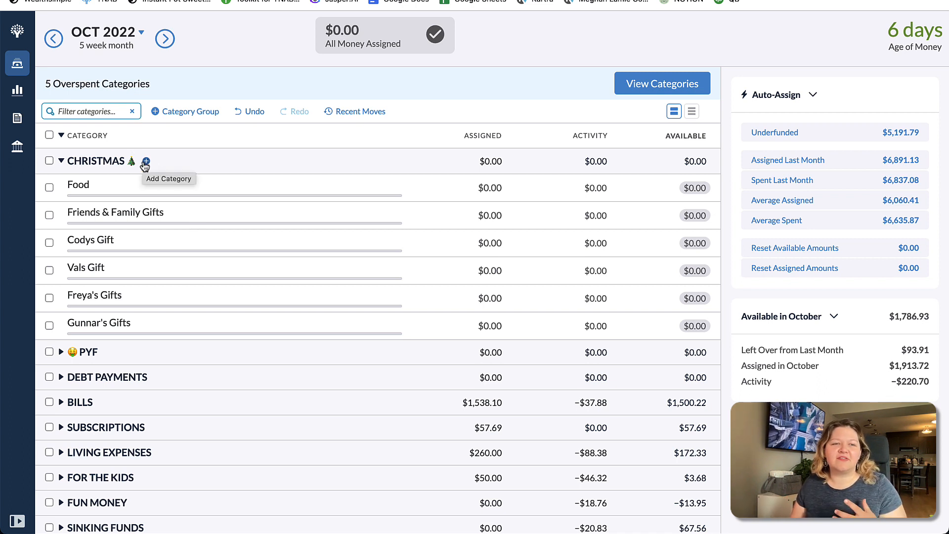
pyautogui.click(146, 162)
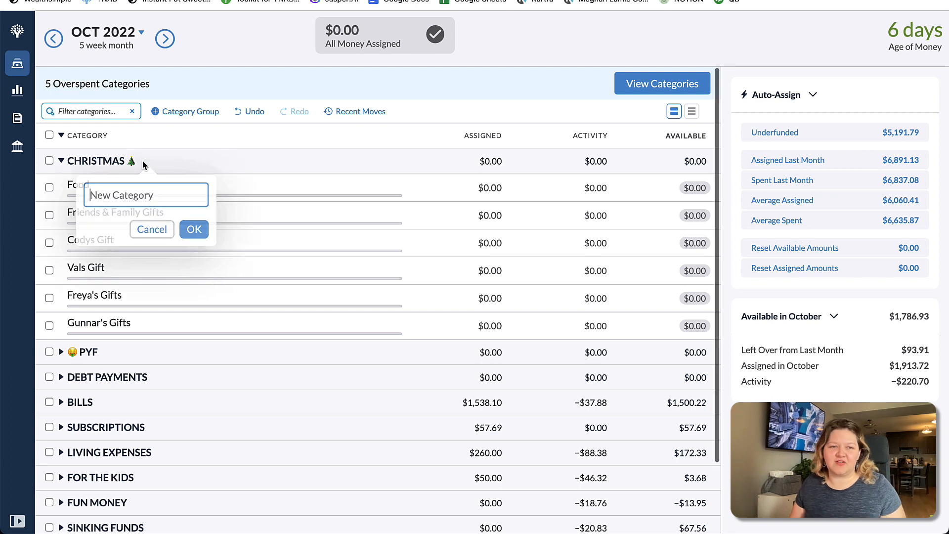
pyautogui.write('Decorations')
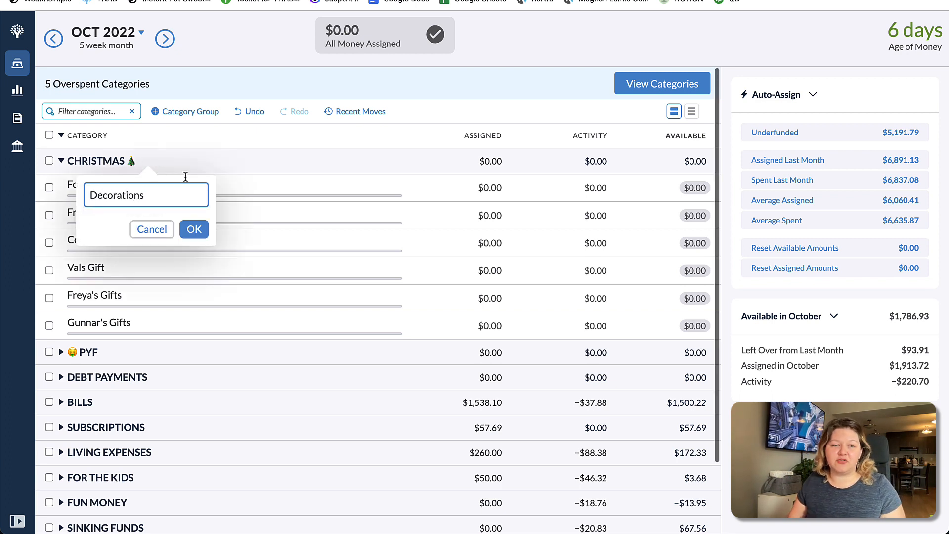
pyautogui.click(200, 230)
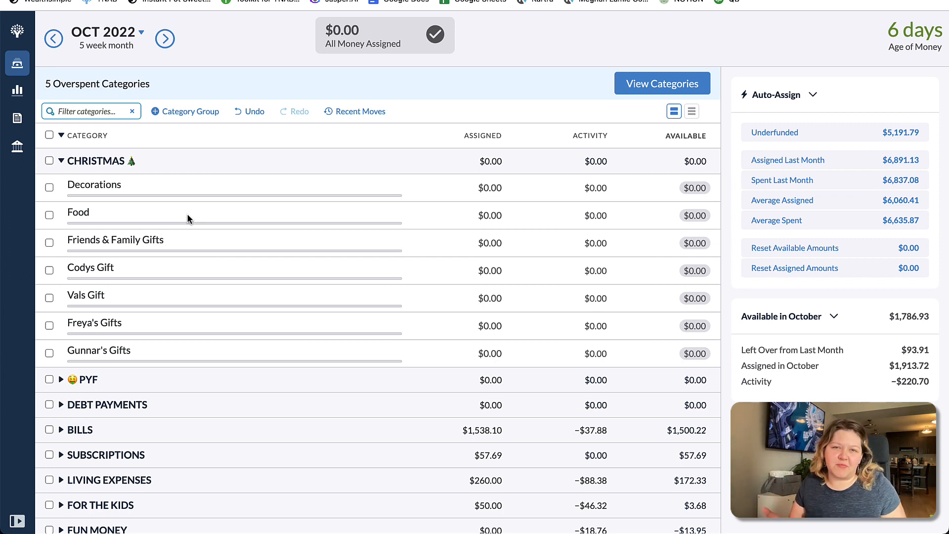
# - Add a category named "Clothes" to the Christmas group
pyautogui.click(147, 163)
pyautogui.write('Clothes')
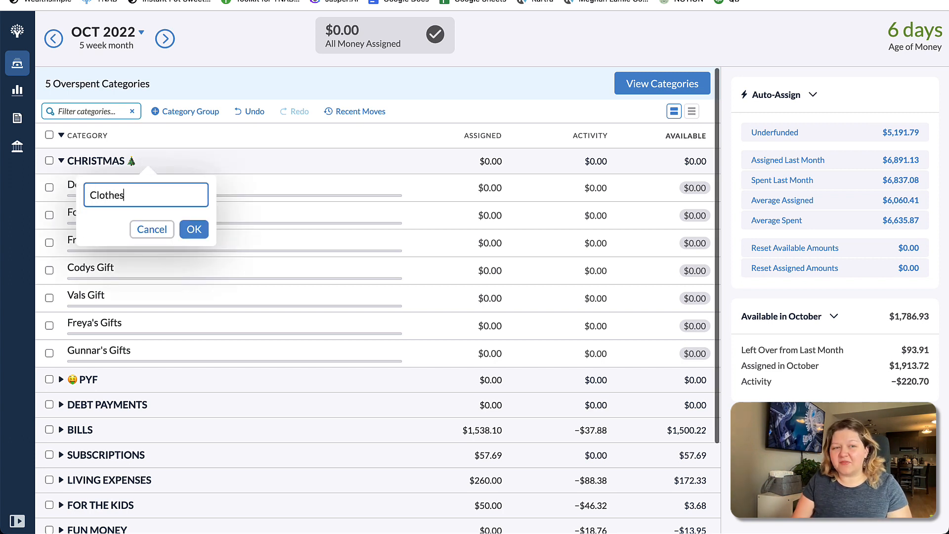
pyautogui.click(203, 228)
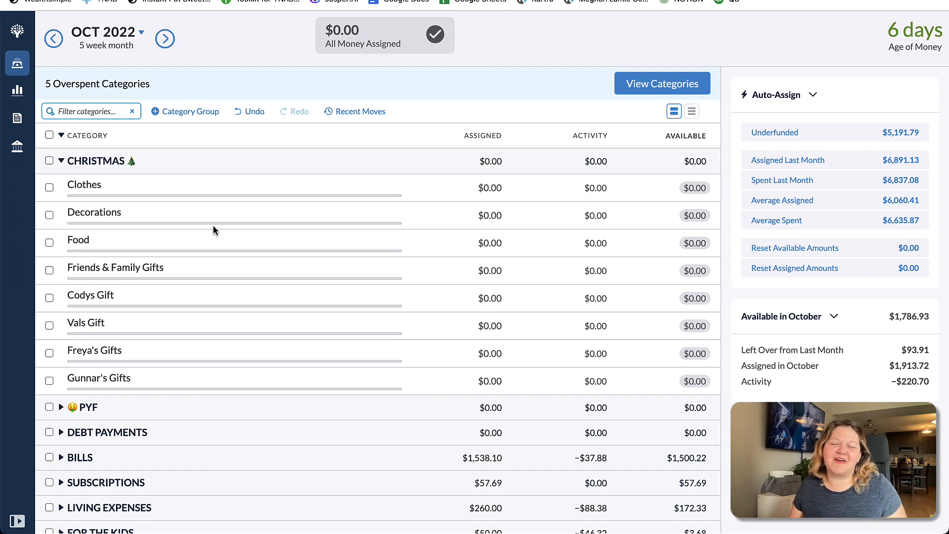
# - Add a category named "Activities" to the Christmas group
pyautogui.click(146, 162)
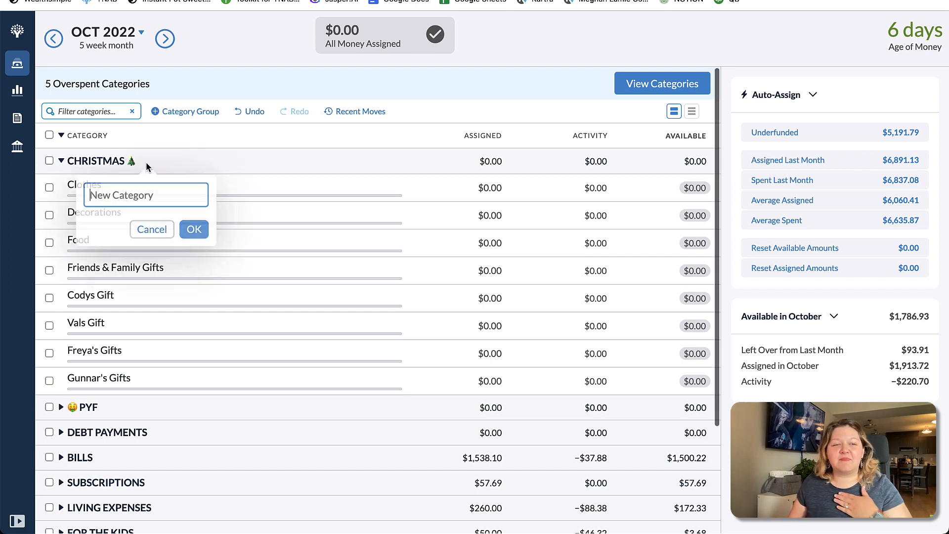
pyautogui.write('acti')
pyautogui.press('BackSpace')
pyautogui.press('BackSpace')
pyautogui.press('BackSpace')
pyautogui.press('BackSpace')
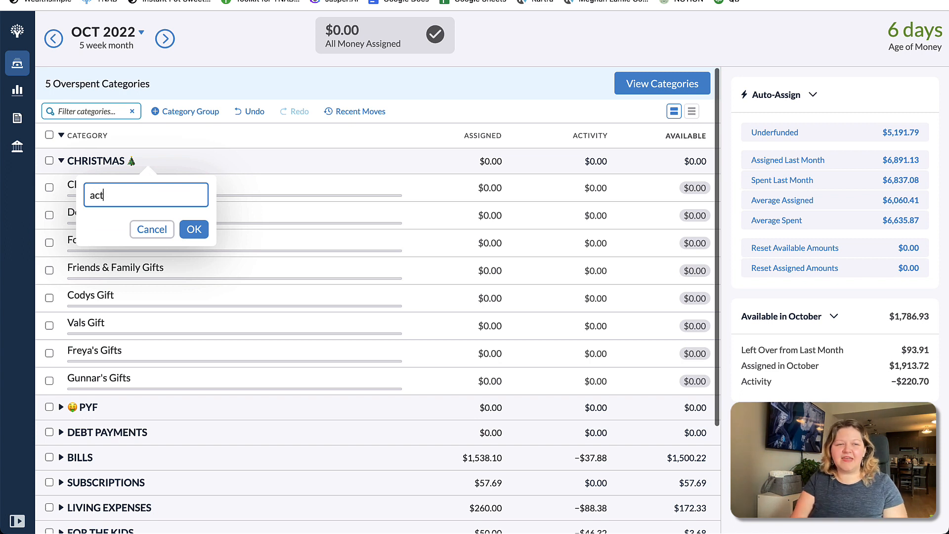
pyautogui.write('Activities')
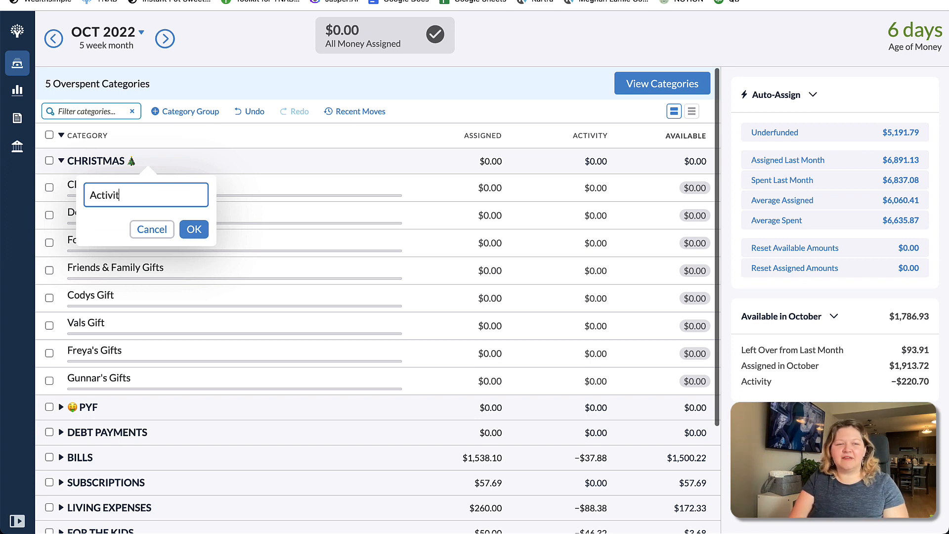
pyautogui.click(199, 230)
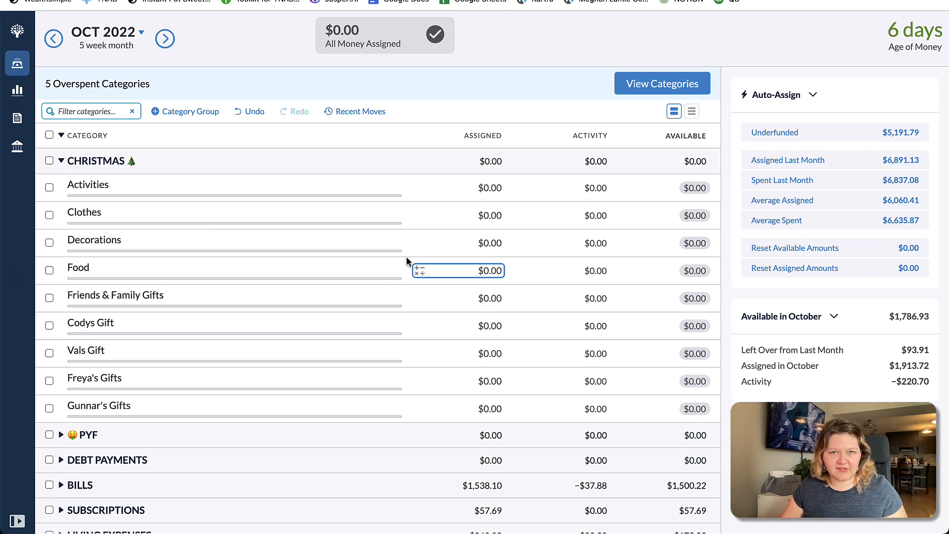
# - Create a spending target of $150 by December 24, 2022 for the last personal gift category in the Christmas group
pyautogui.click(460, 408)
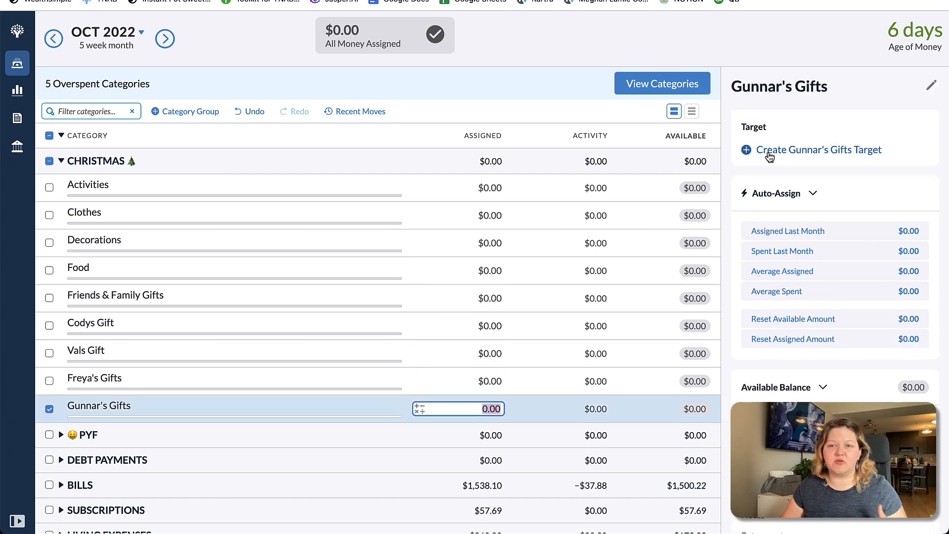
pyautogui.click(790, 149)
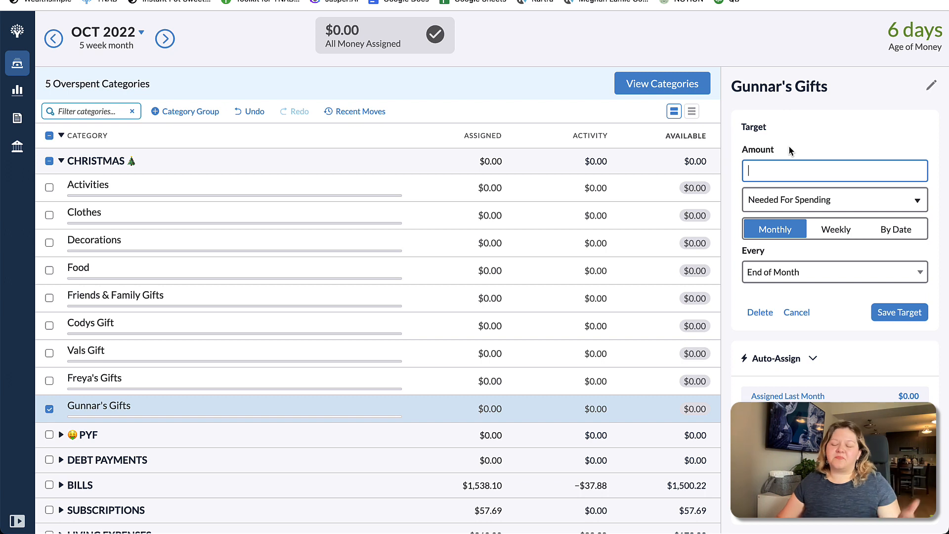
pyautogui.write('150')
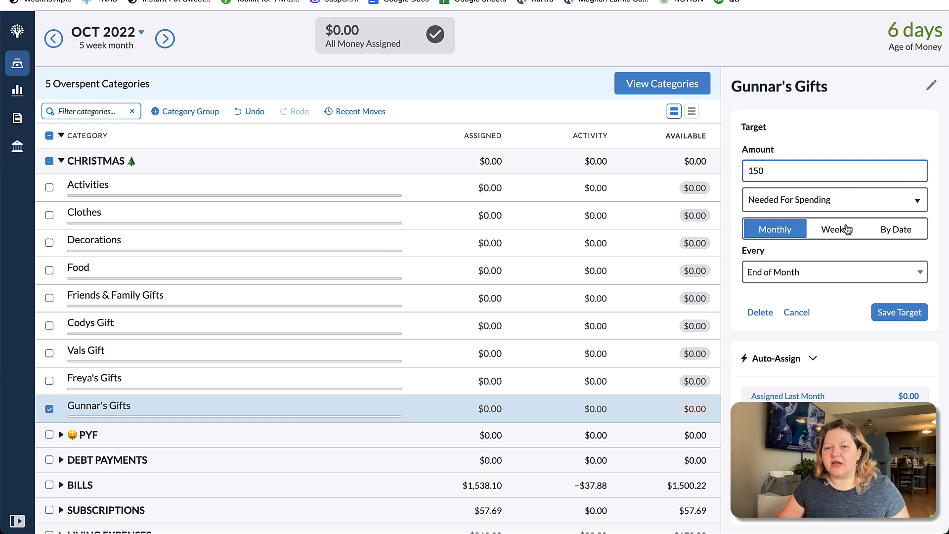
pyautogui.click(841, 271)
pyautogui.click(878, 238)
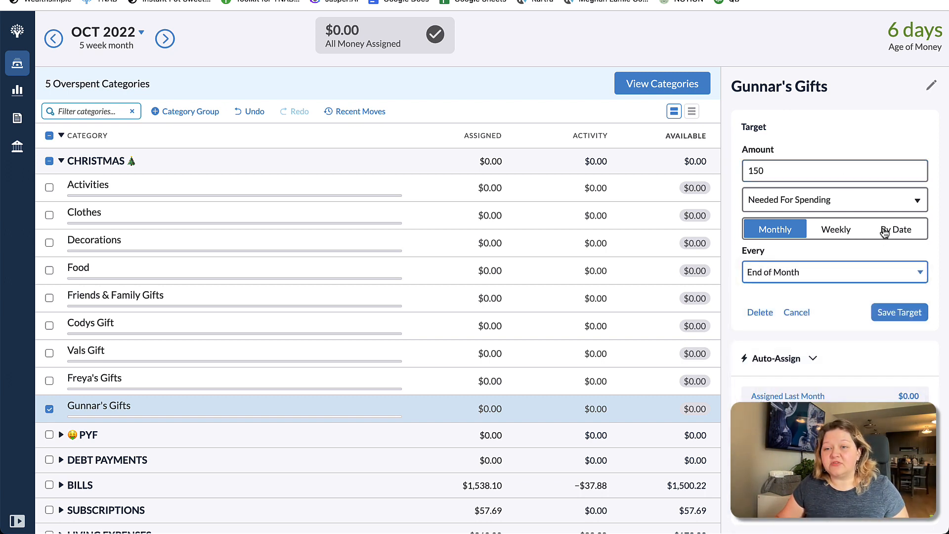
pyautogui.click(884, 232)
pyautogui.click(879, 262)
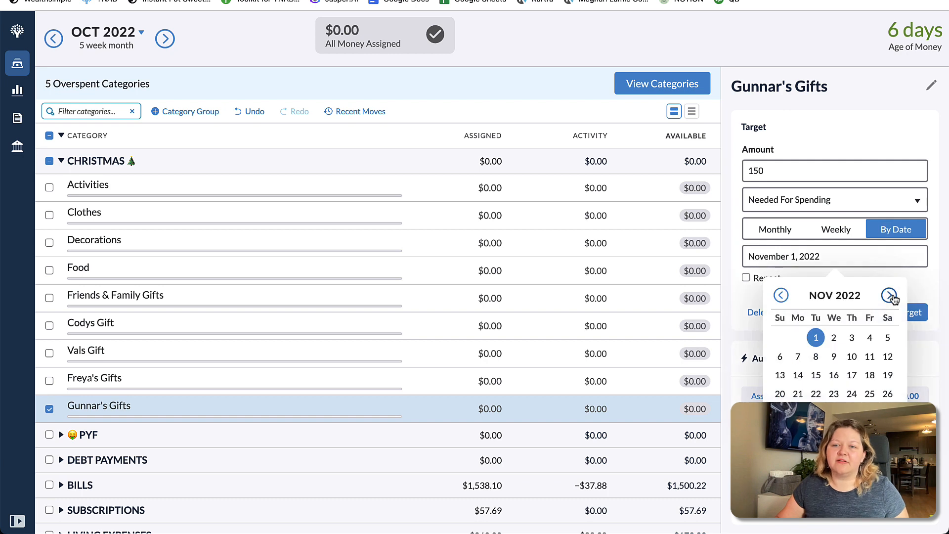
pyautogui.click(889, 295)
pyautogui.click(888, 394)
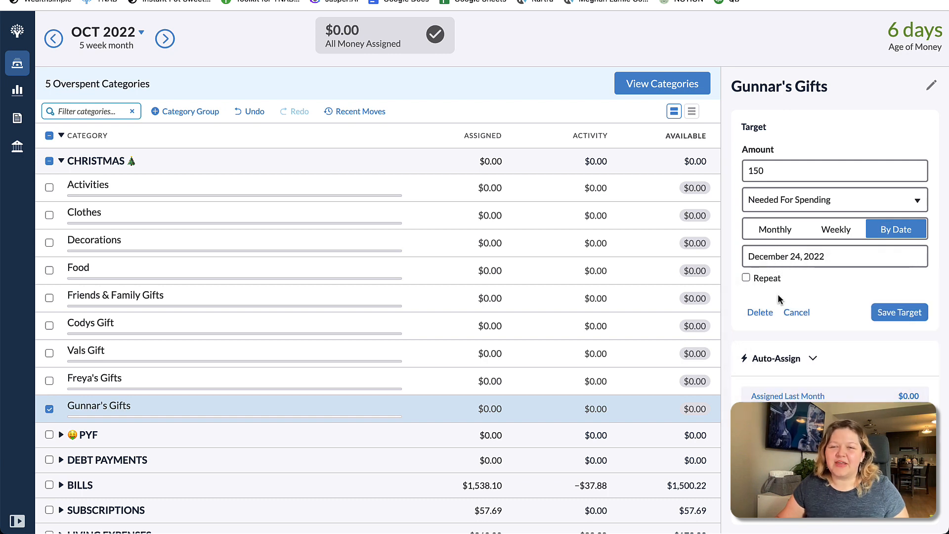
pyautogui.click(888, 317)
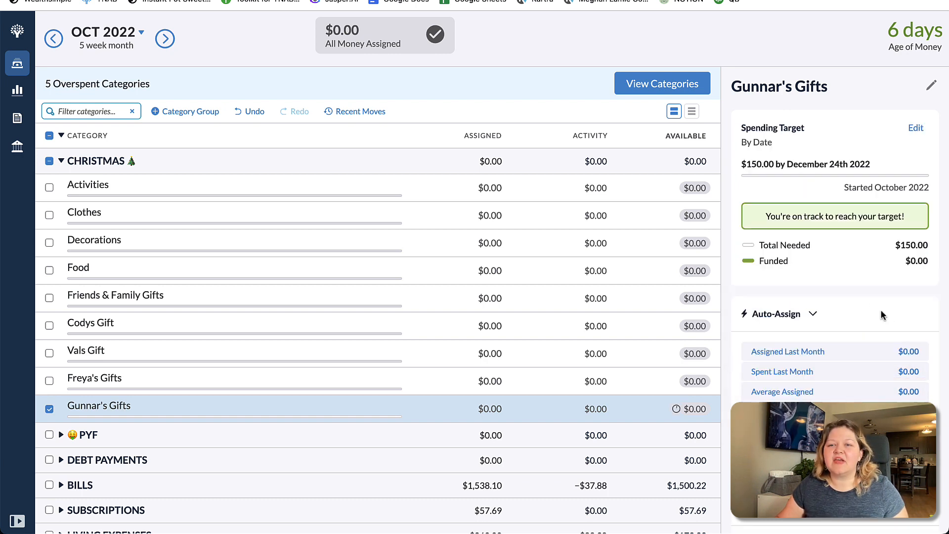
# - Create a spending target of $150 by December 24, 2022 for the second-to-last personal gift category in the Christmas group
pyautogui.click(495, 382)
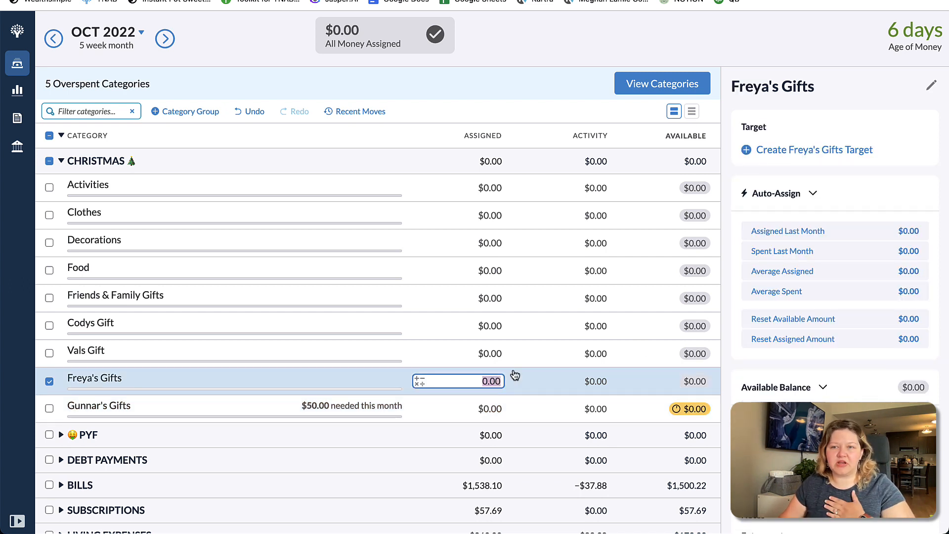
pyautogui.click(787, 155)
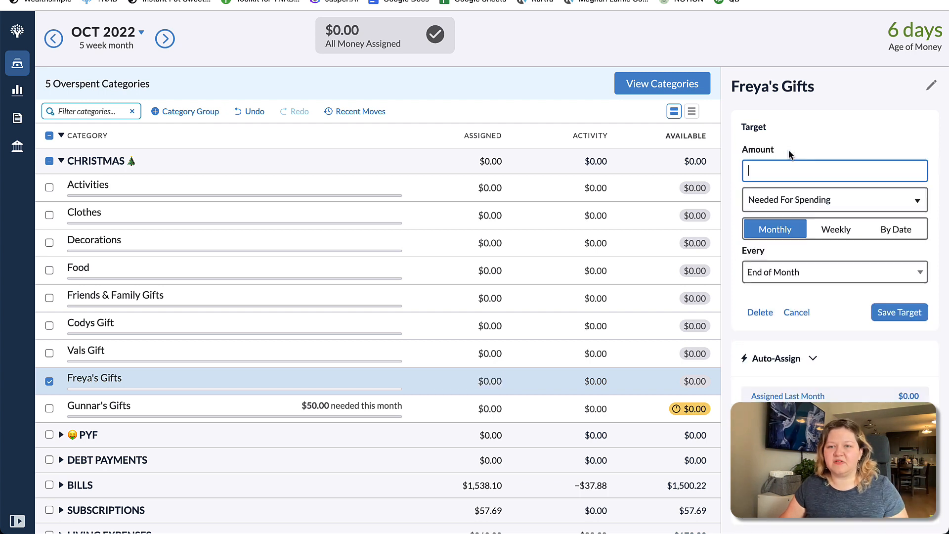
pyautogui.write('150')
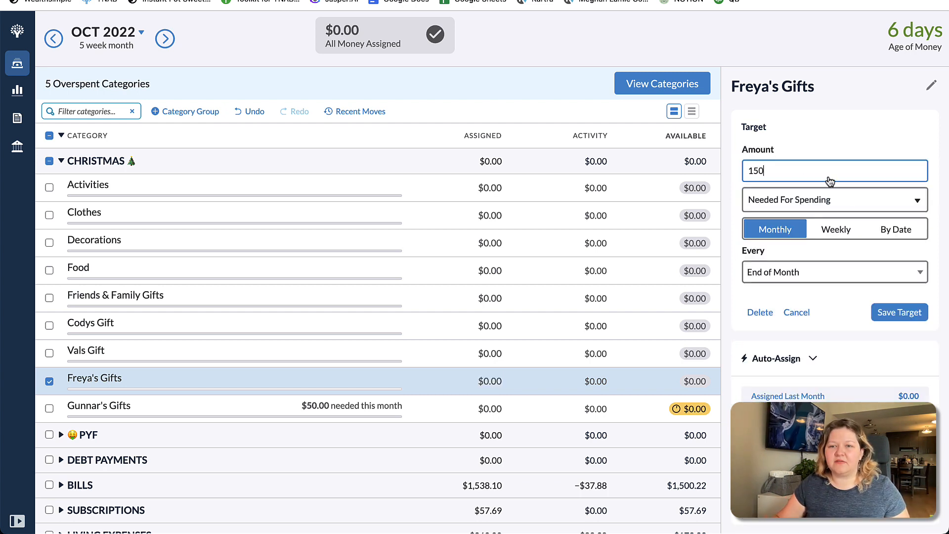
pyautogui.click(861, 272)
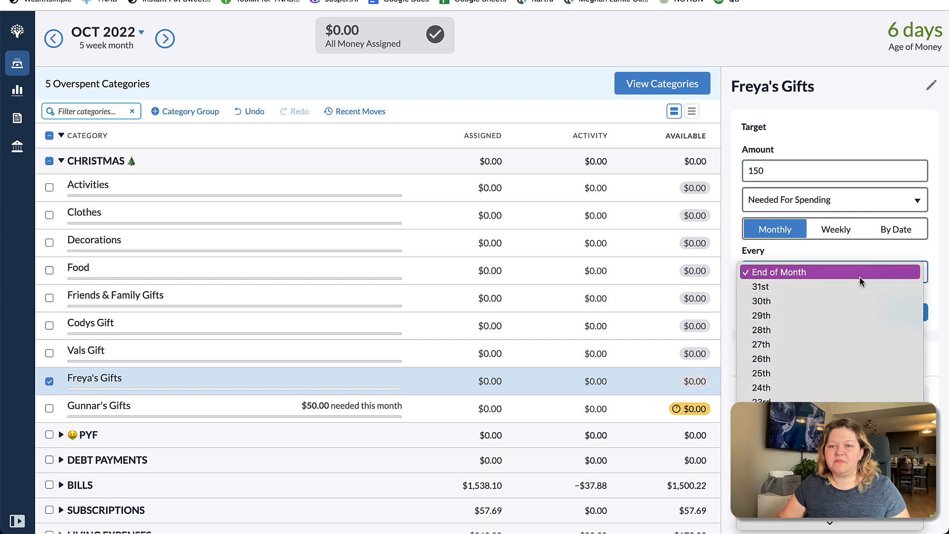
pyautogui.click(859, 275)
pyautogui.click(854, 279)
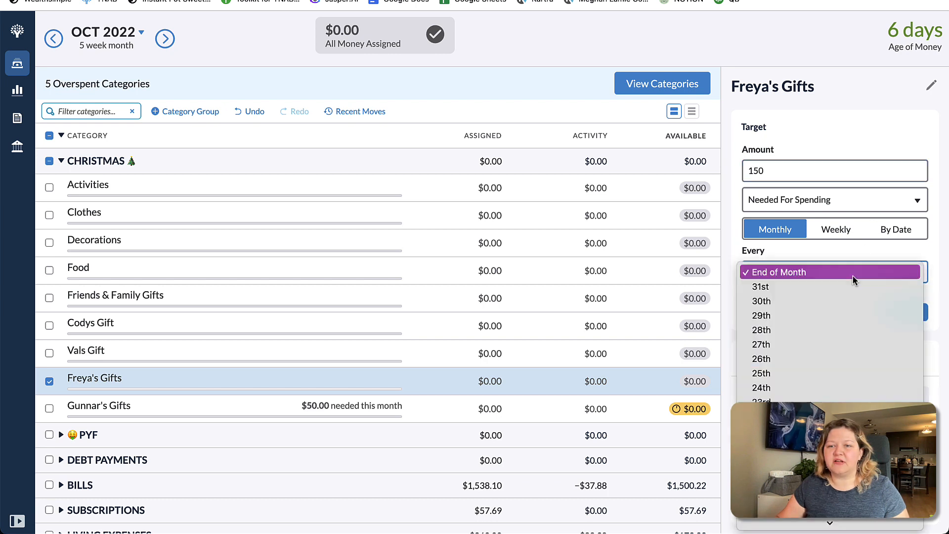
pyautogui.click(889, 233)
pyautogui.click(889, 234)
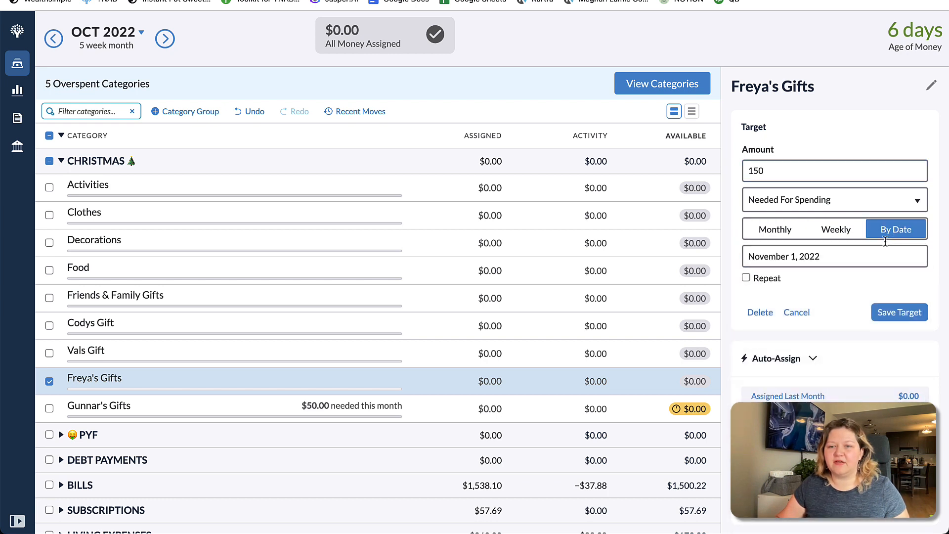
pyautogui.click(865, 257)
pyautogui.click(889, 295)
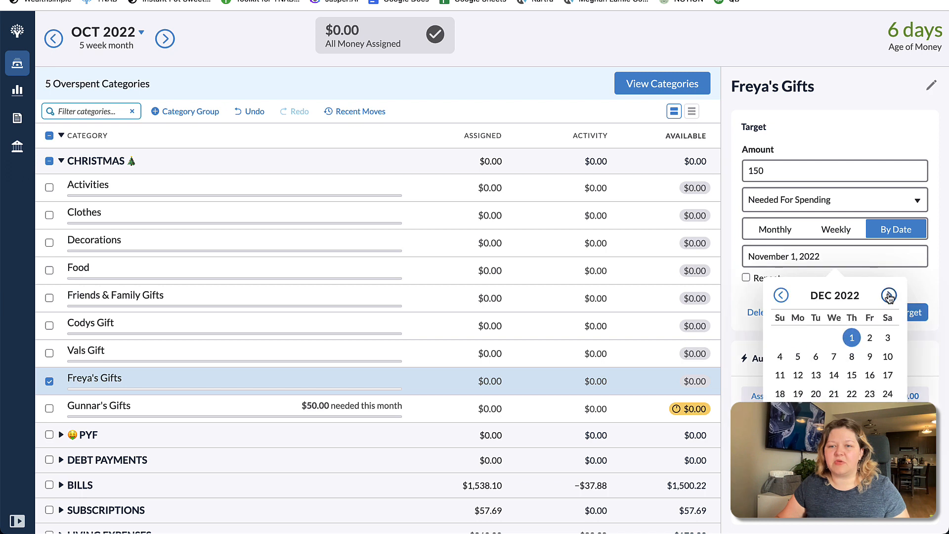
pyautogui.click(888, 393)
pyautogui.click(900, 317)
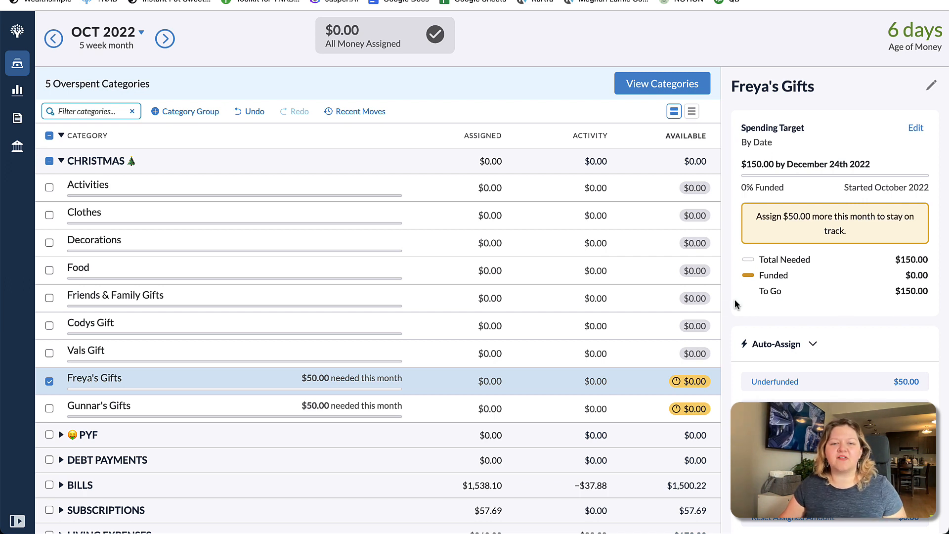
# - Create a spending target of $100 by December 24, 2022 for the second personal gift category below Friends & Family Gifts
pyautogui.click(491, 355)
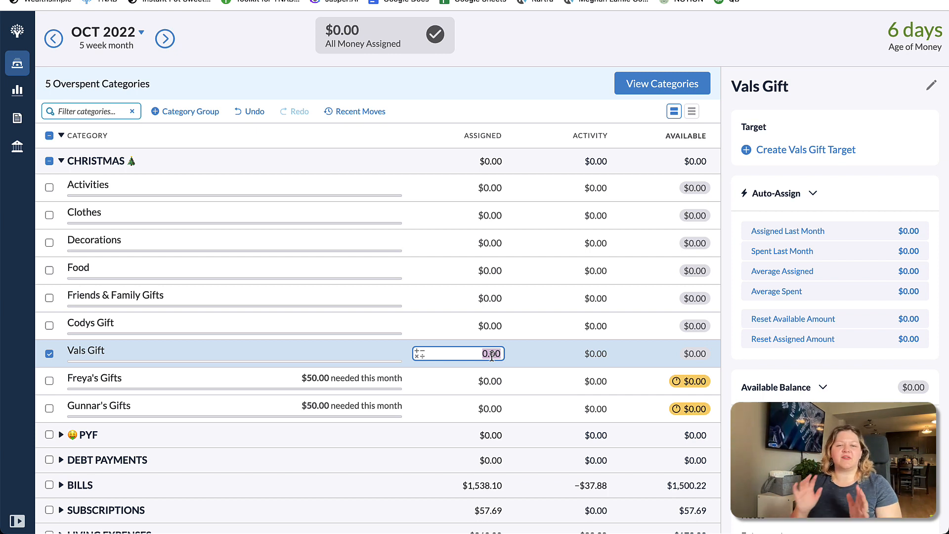
pyautogui.click(784, 149)
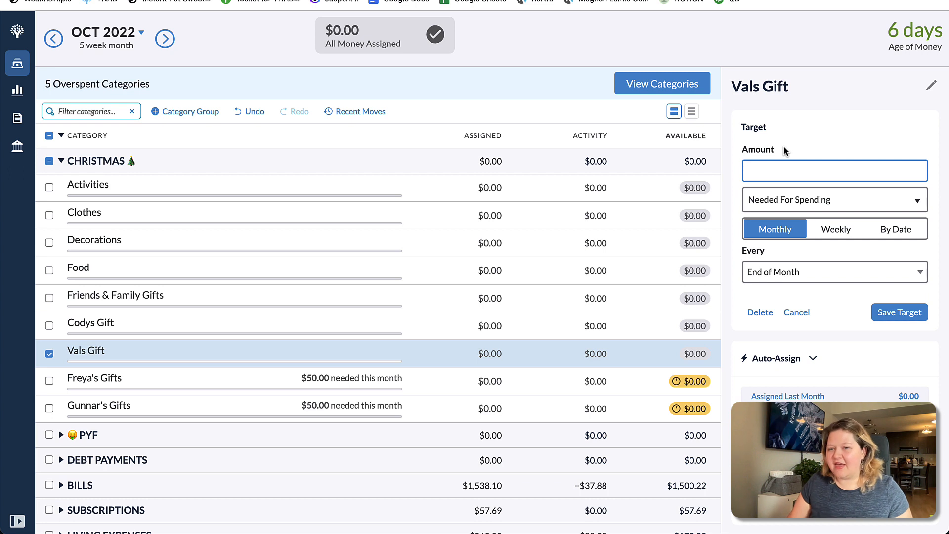
pyautogui.write('100')
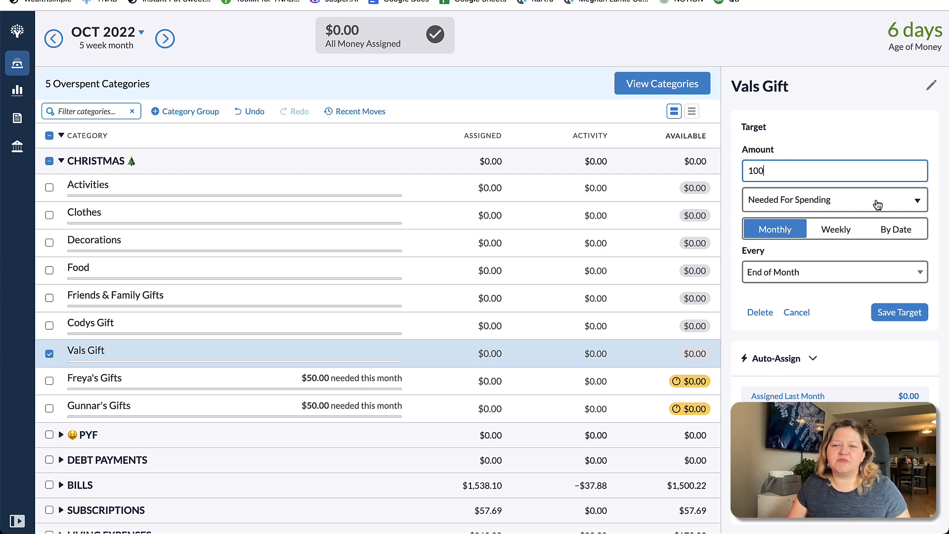
pyautogui.click(895, 228)
pyautogui.click(890, 256)
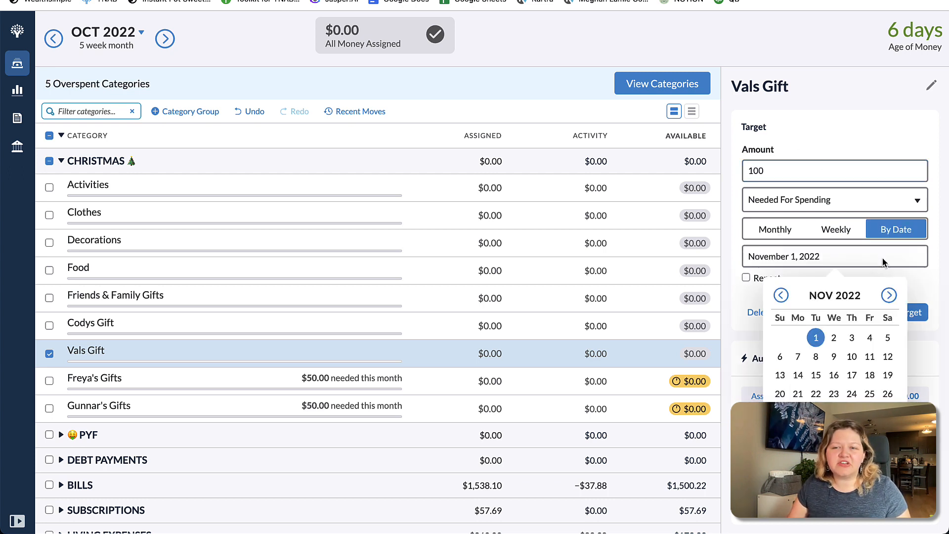
pyautogui.click(890, 294)
pyautogui.click(887, 393)
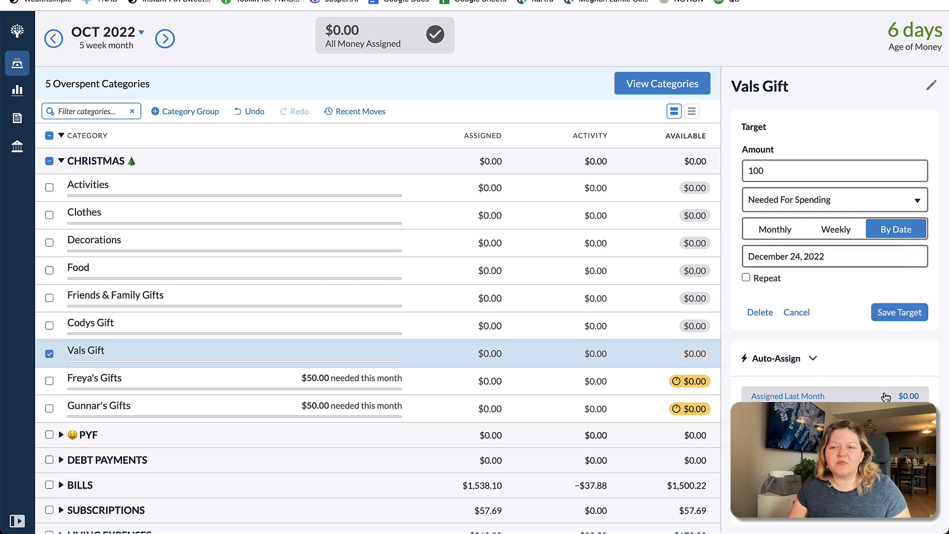
pyautogui.click(891, 312)
# - Save a by-date spending target for December 24, 2022 without an amount for the personal gift category directly below Friends & Family Gifts
pyautogui.click(494, 326)
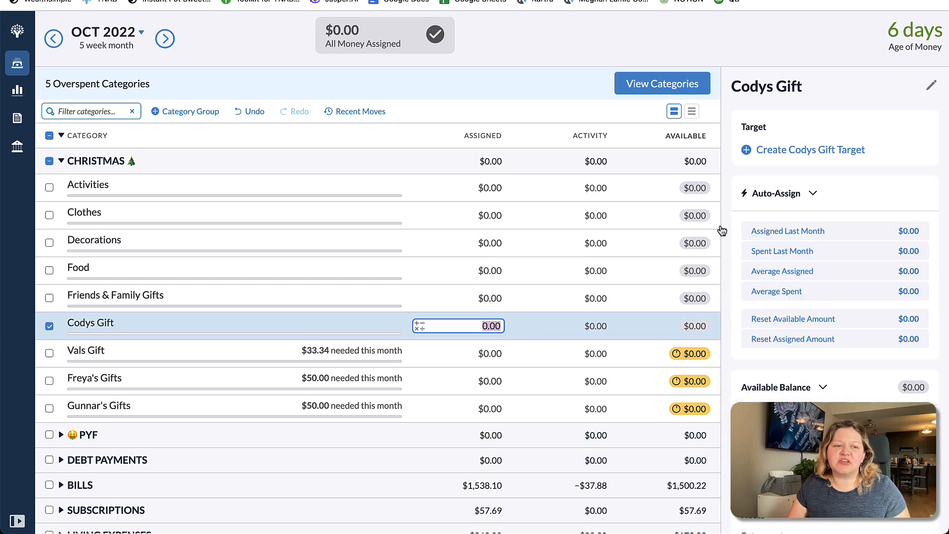
pyautogui.click(839, 150)
pyautogui.click(895, 236)
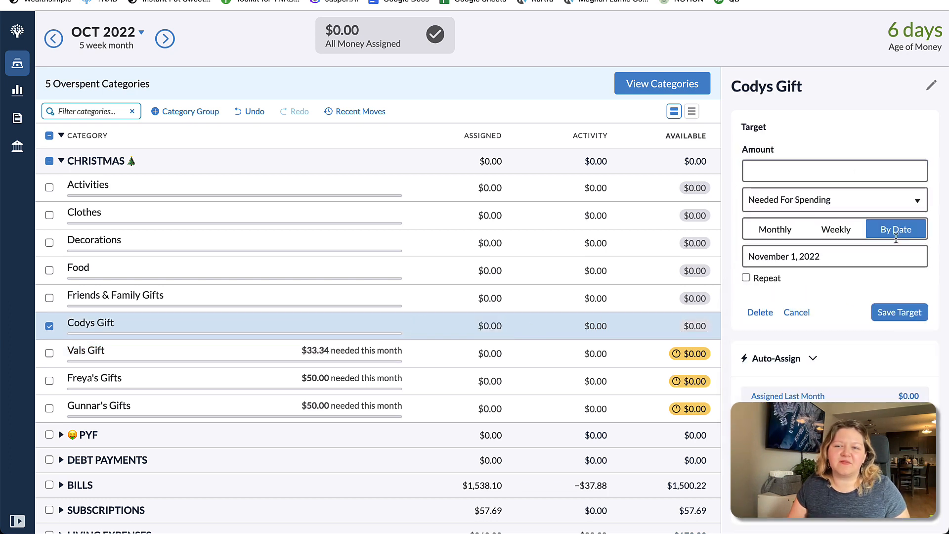
pyautogui.click(885, 257)
pyautogui.click(889, 295)
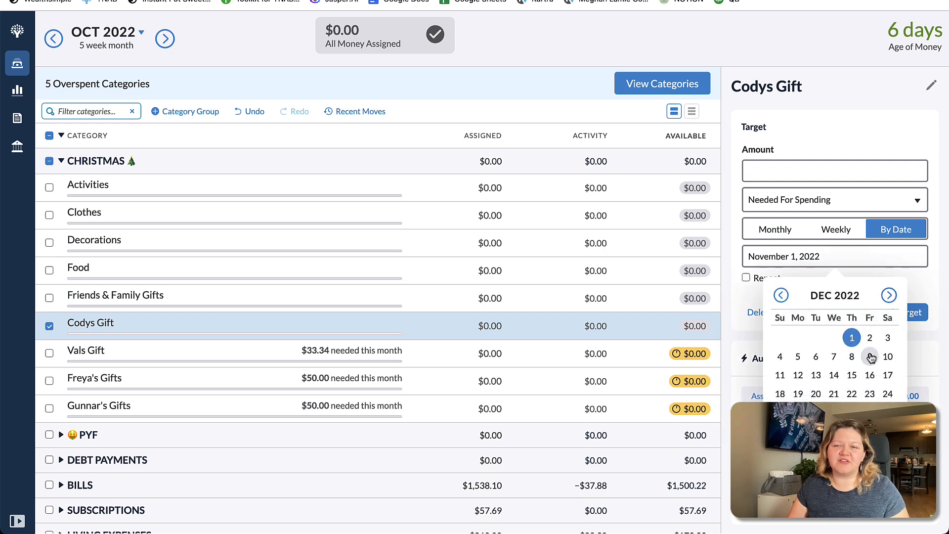
pyautogui.click(888, 393)
pyautogui.click(895, 320)
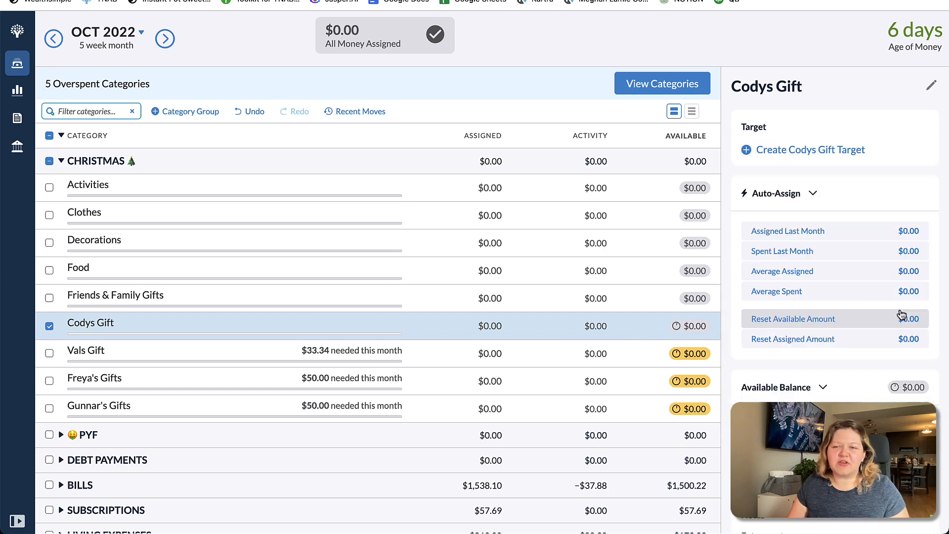
# - Create a spending target of $250 by December 24, 2022 for the Friends & Family Gifts category
pyautogui.click(495, 303)
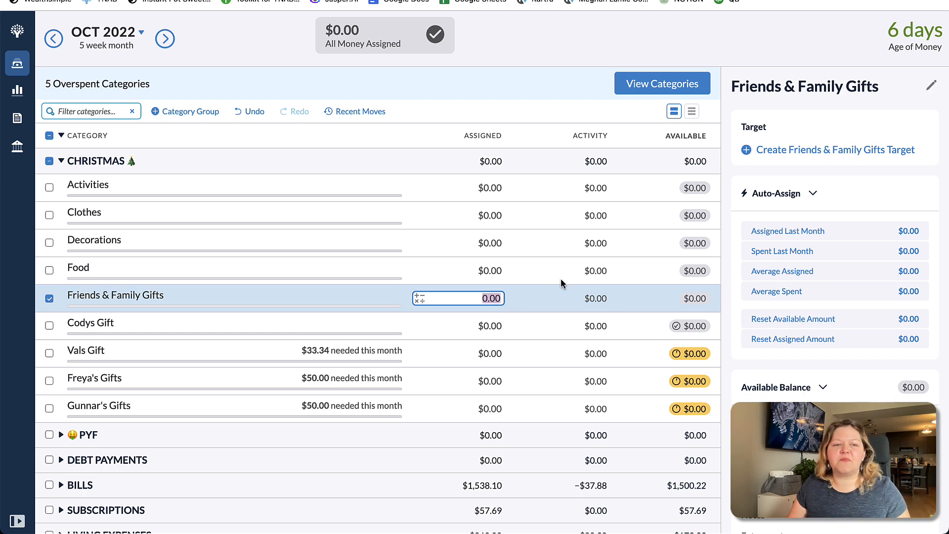
pyautogui.click(803, 149)
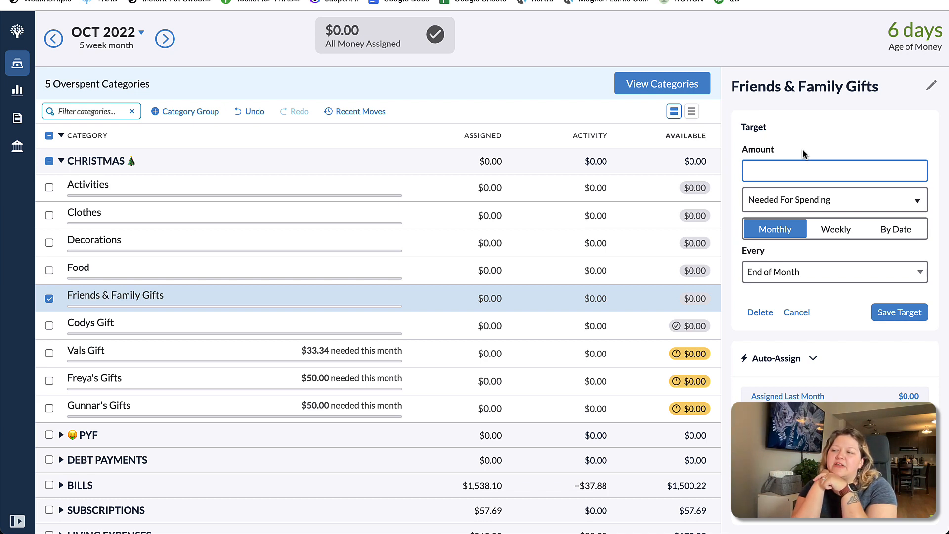
pyautogui.write('250')
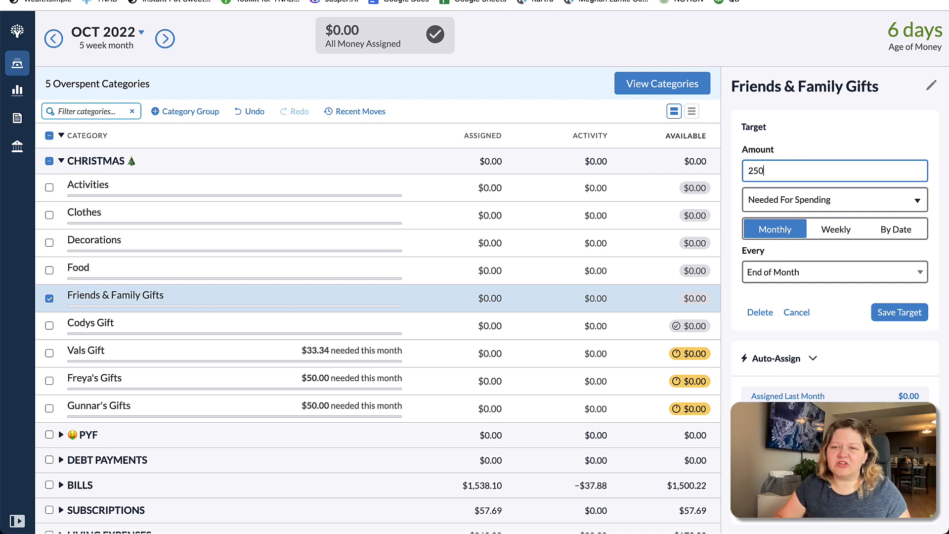
pyautogui.click(908, 227)
pyautogui.click(904, 258)
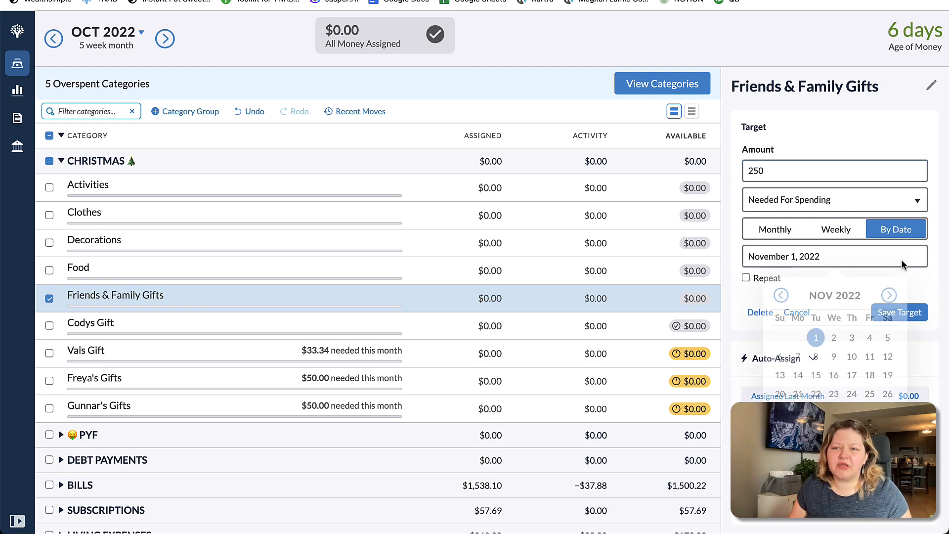
pyautogui.click(899, 295)
pyautogui.click(888, 394)
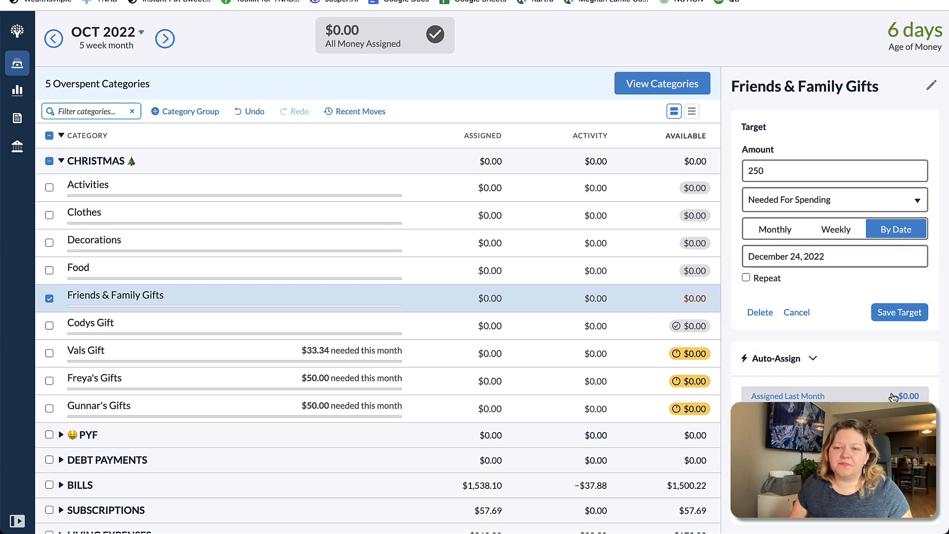
pyautogui.click(900, 312)
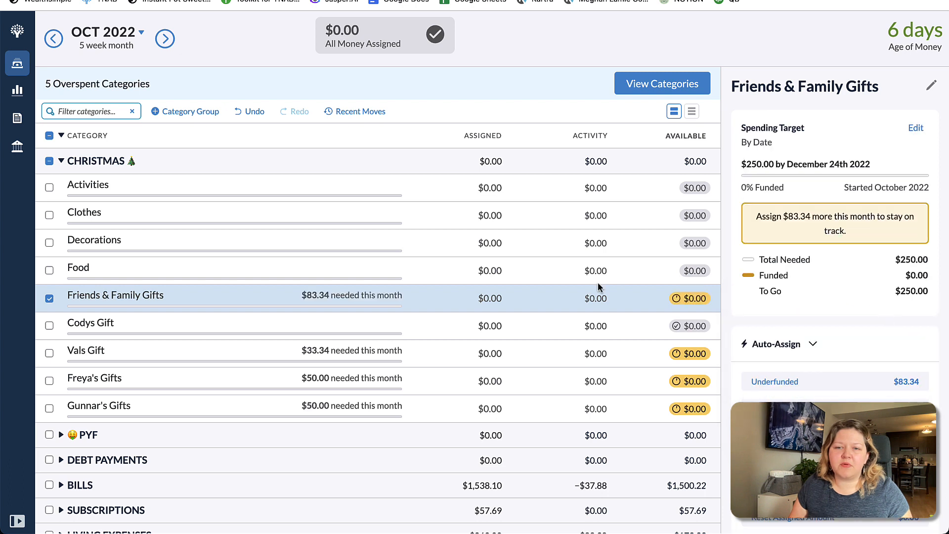
# - Create a spending target of $100 by December 24, 2022 for the Food category in the Christmas group
pyautogui.click(500, 270)
pyautogui.click(835, 158)
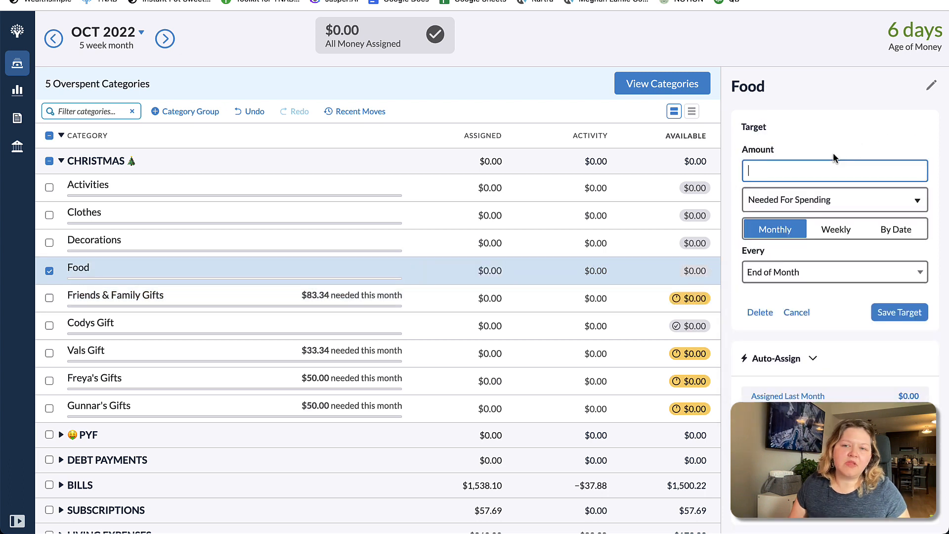
pyautogui.write('100')
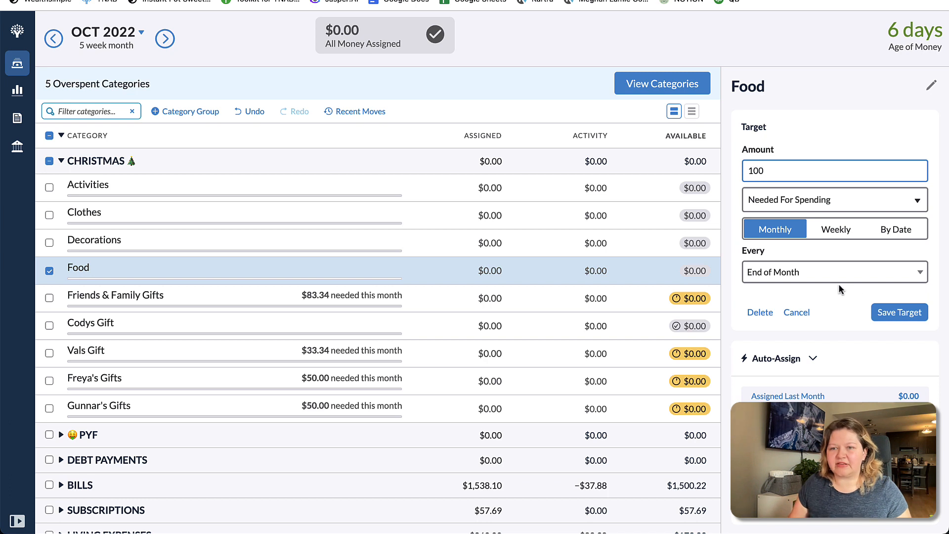
pyautogui.click(896, 229)
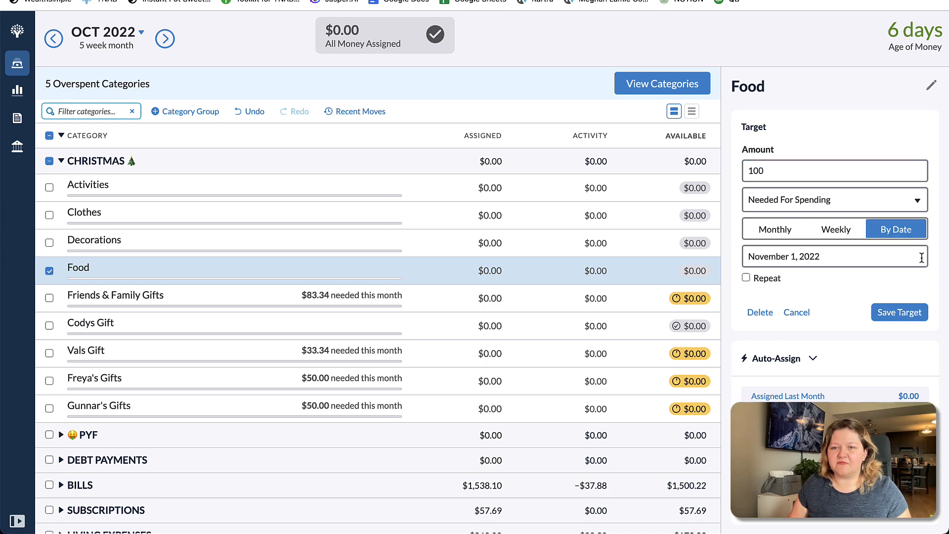
pyautogui.click(919, 257)
pyautogui.click(893, 299)
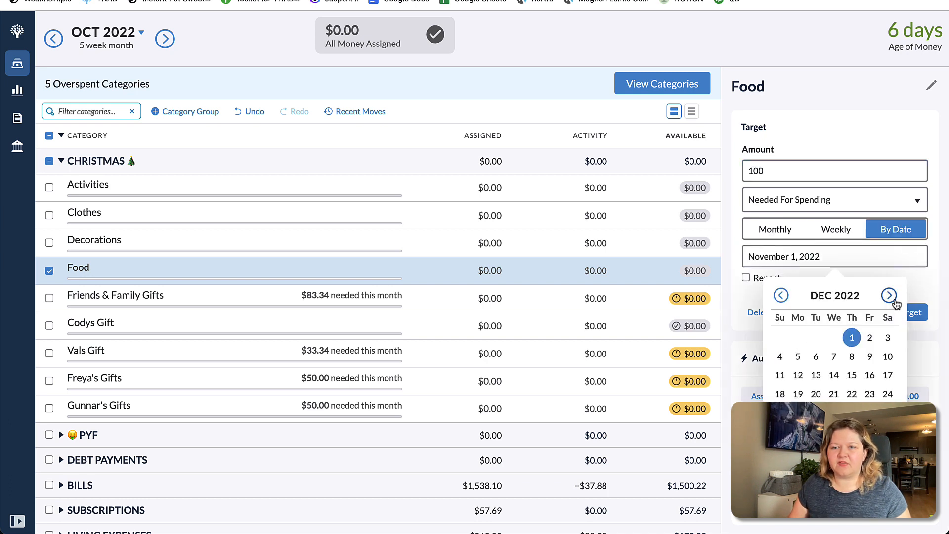
pyautogui.click(888, 393)
pyautogui.click(906, 317)
pyautogui.click(482, 271)
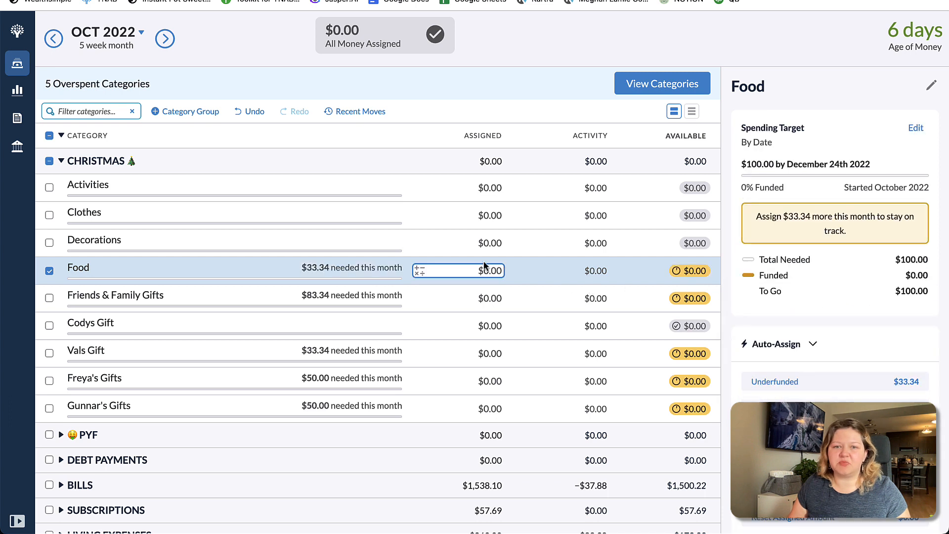
# - Create a spending target of $75 by December 24, 2022 for the Decorations category
pyautogui.click(491, 242)
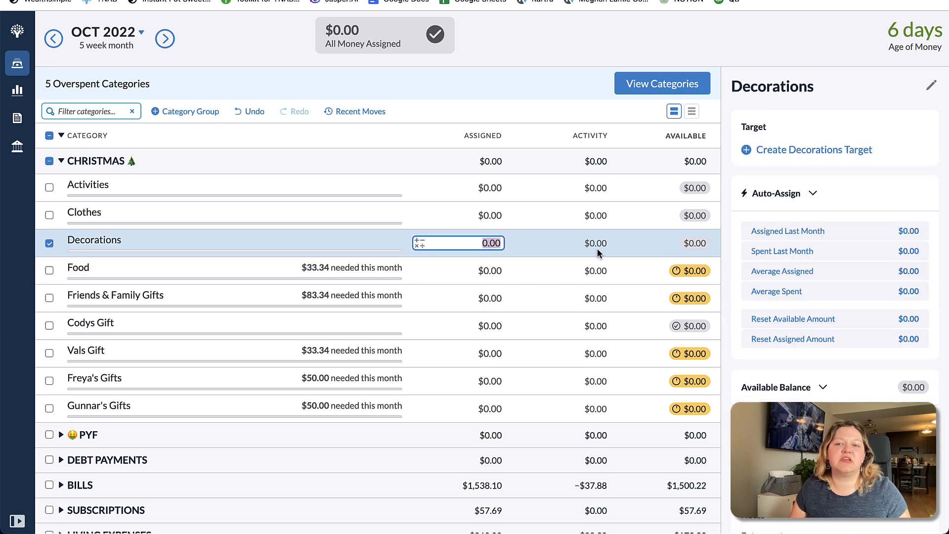
pyautogui.click(835, 158)
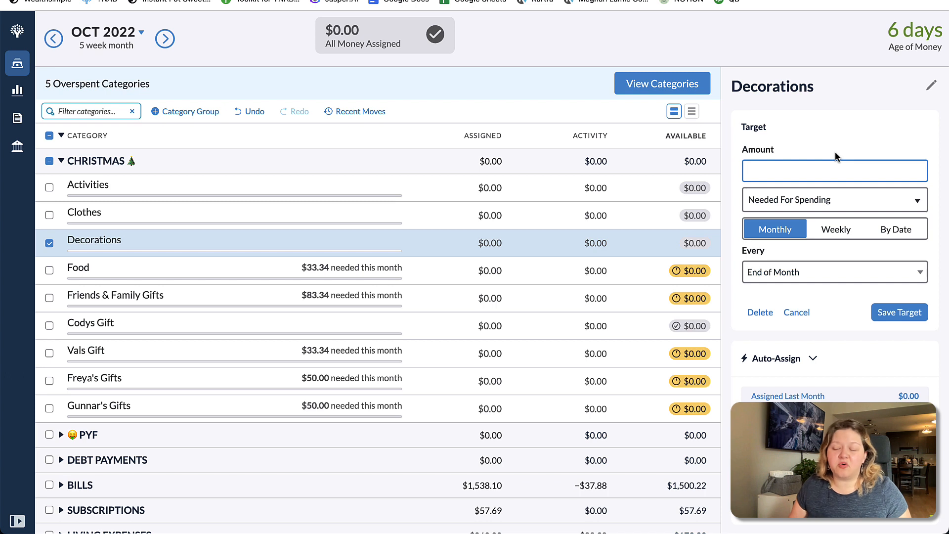
pyautogui.write('75')
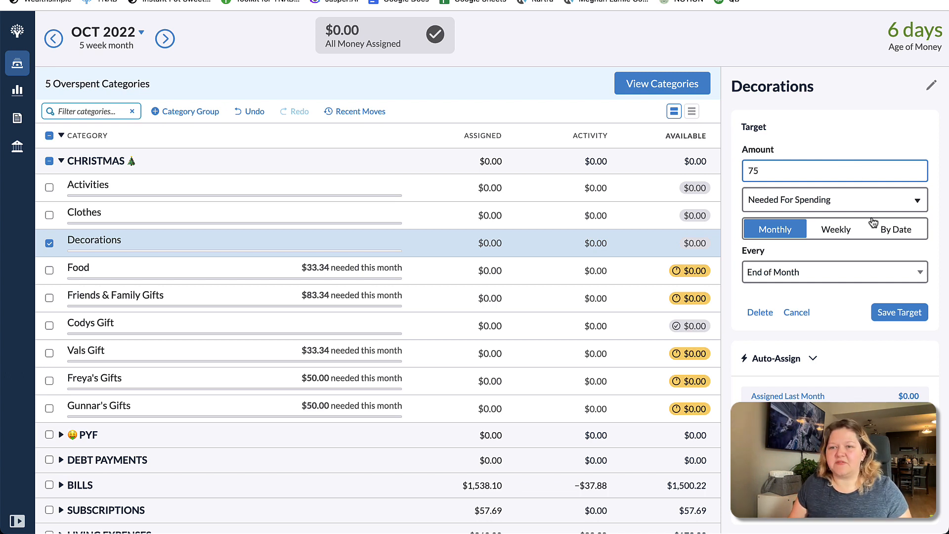
pyautogui.click(894, 232)
pyautogui.click(899, 255)
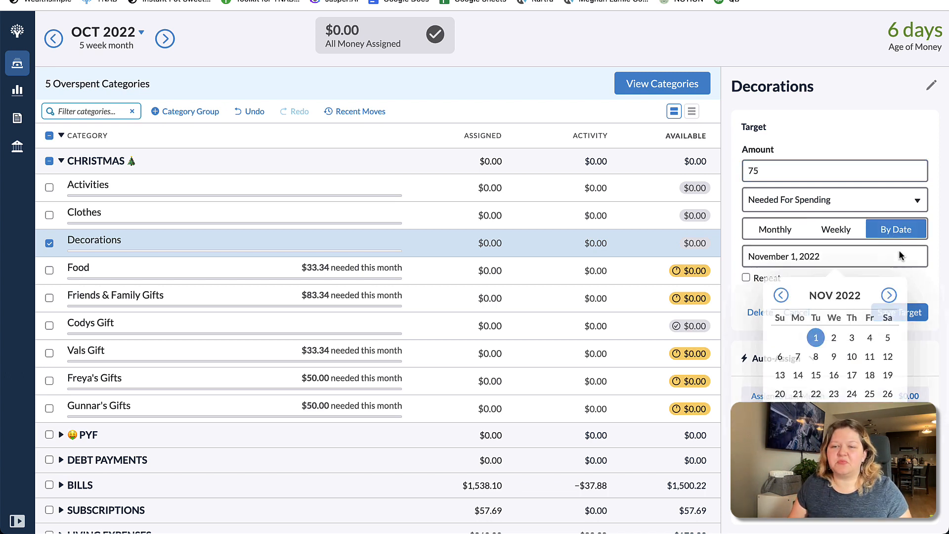
pyautogui.click(895, 295)
pyautogui.click(887, 394)
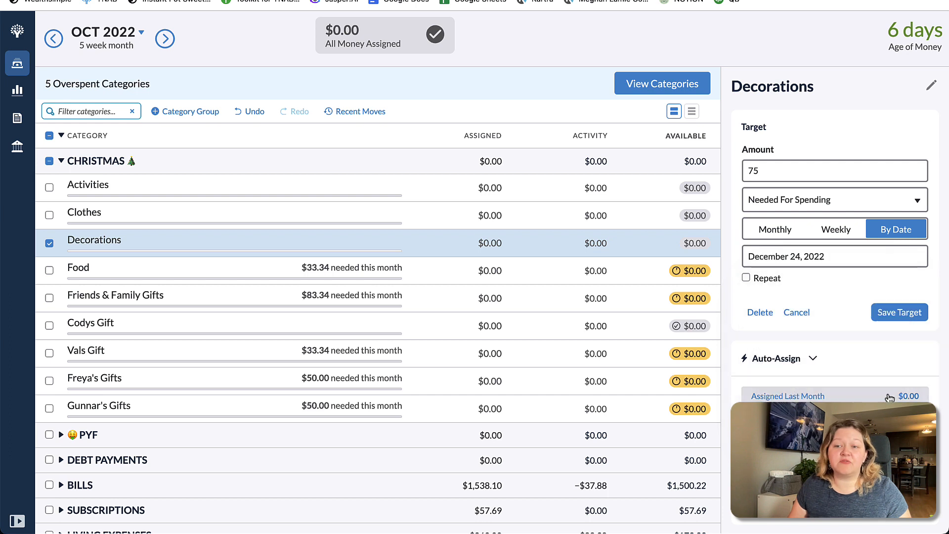
pyautogui.click(906, 318)
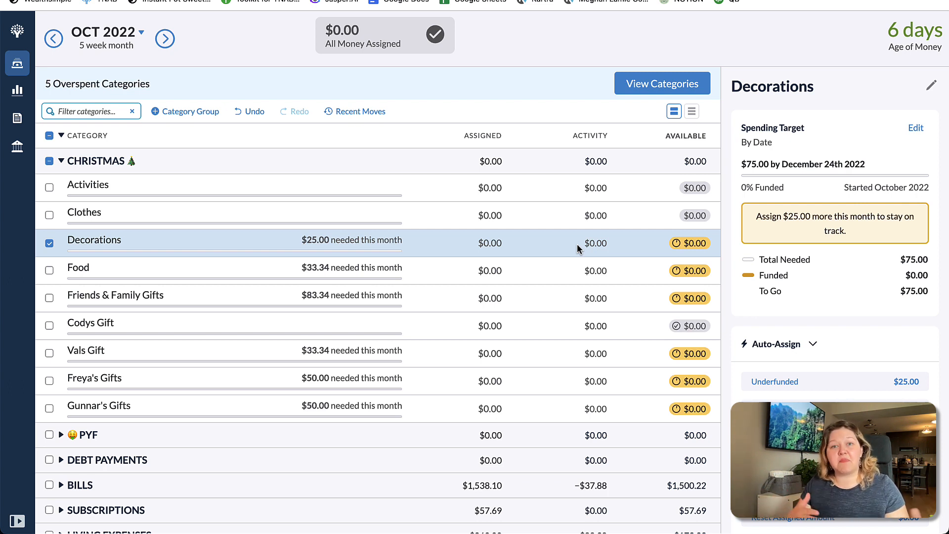
# - Create a spending target of $100 by December 24, 2022 for the Clothes category
pyautogui.click(484, 216)
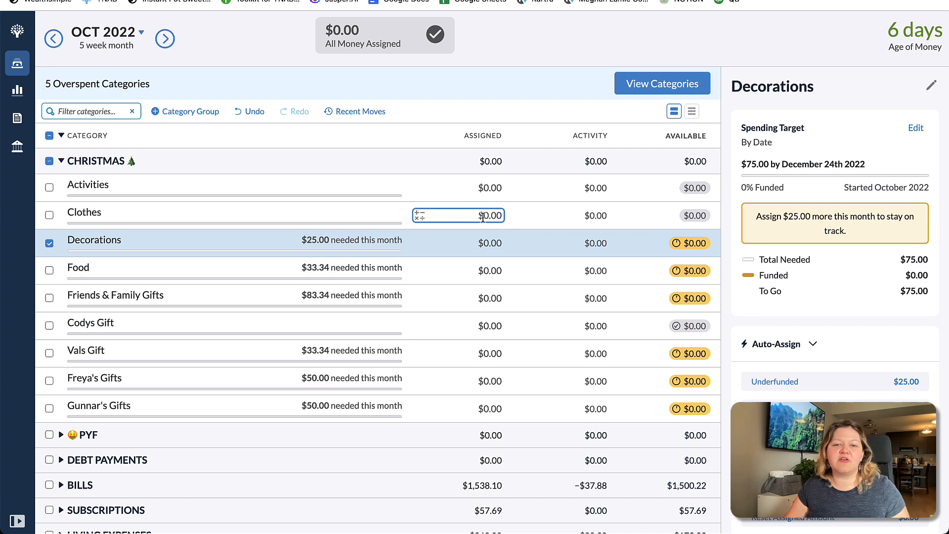
pyautogui.click(818, 150)
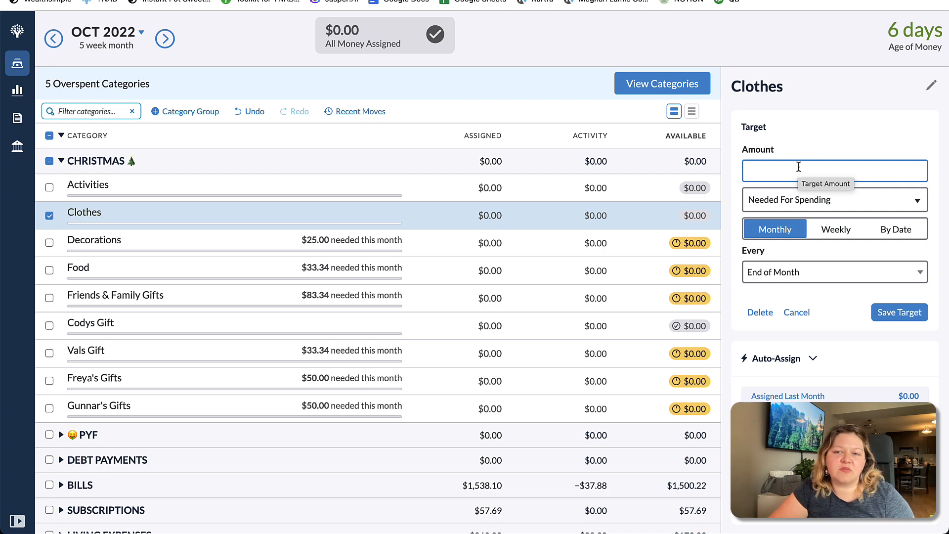
pyautogui.write('100')
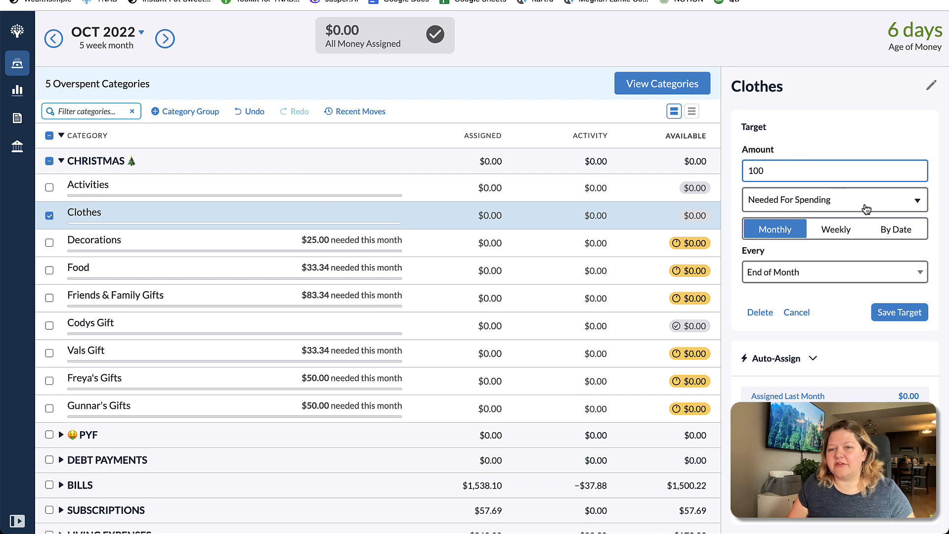
pyautogui.click(908, 237)
pyautogui.click(910, 257)
pyautogui.click(889, 296)
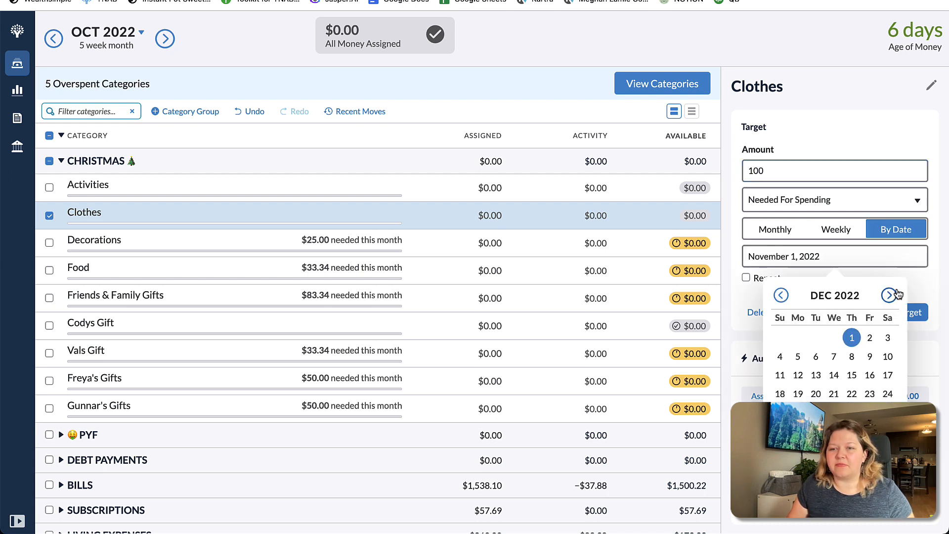
pyautogui.click(888, 394)
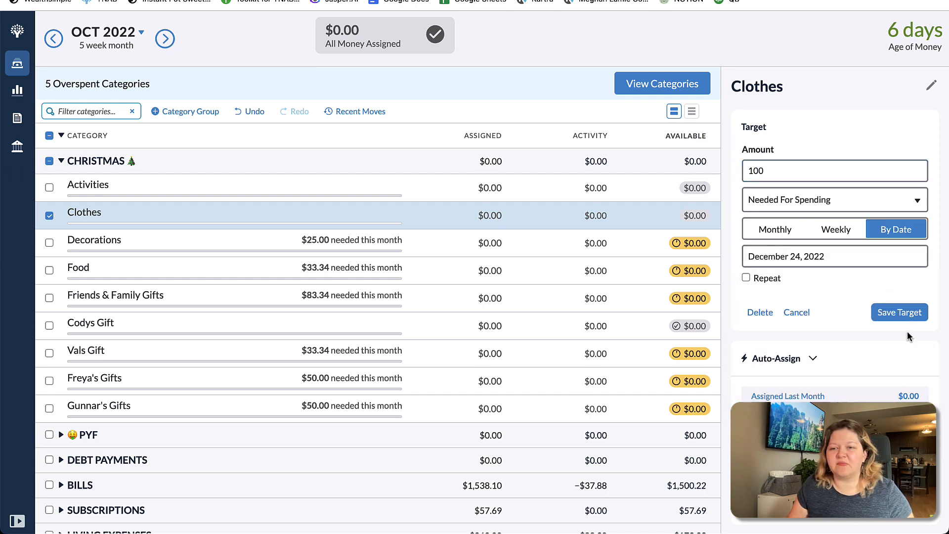
pyautogui.click(914, 313)
# - Create a spending target of $65 by December 24, 2022 for the Activities category
pyautogui.click(482, 187)
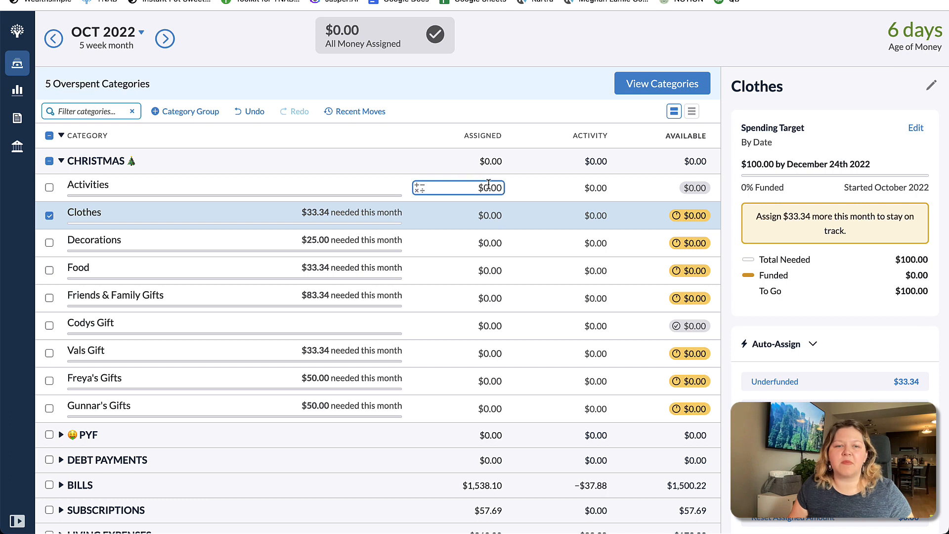
pyautogui.click(823, 149)
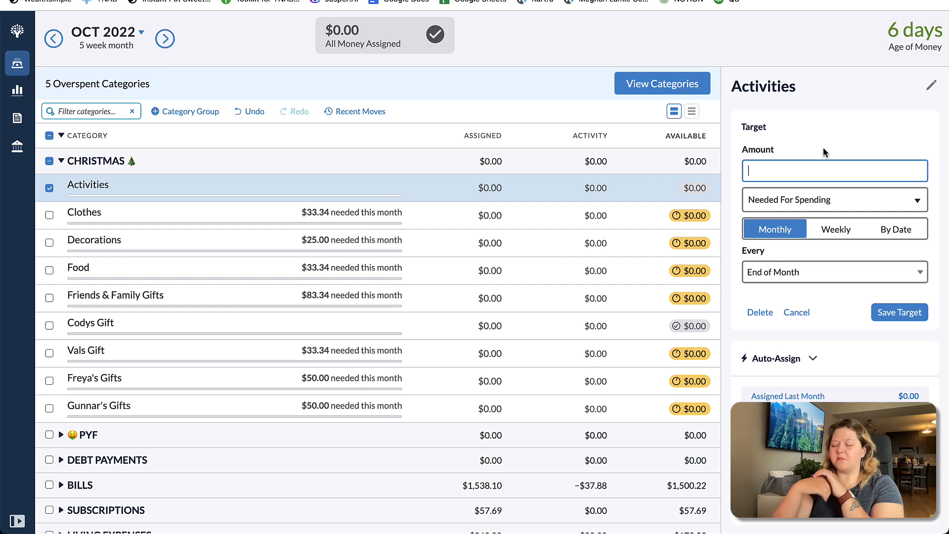
pyautogui.write('65')
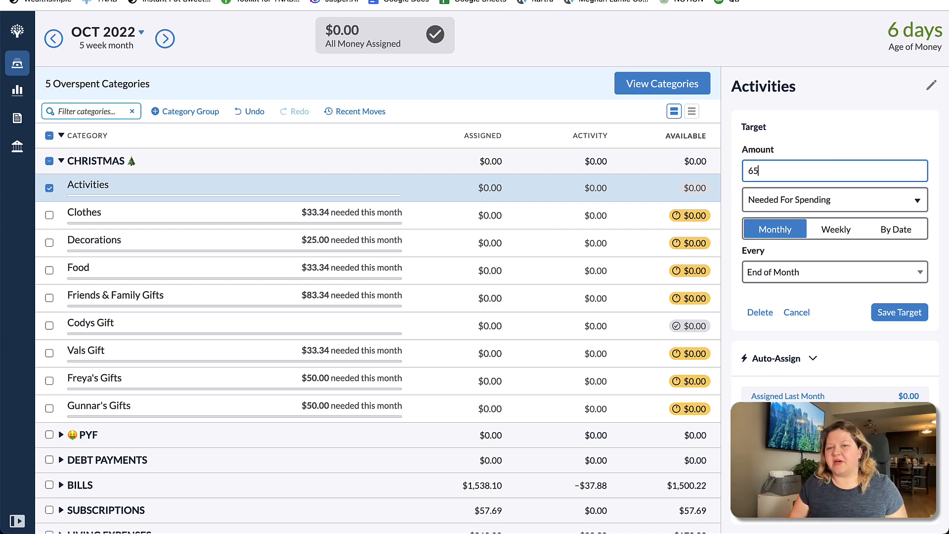
pyautogui.click(895, 230)
pyautogui.click(887, 256)
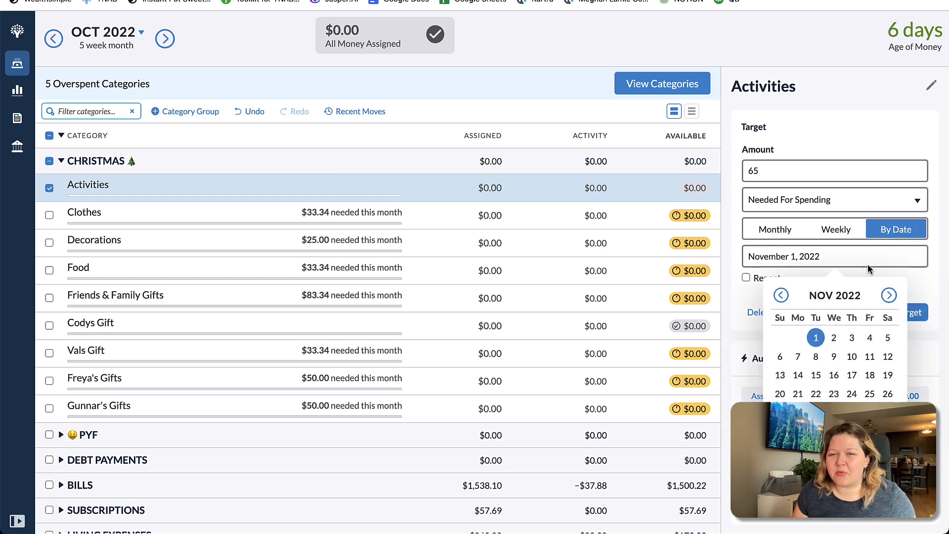
pyautogui.click(889, 295)
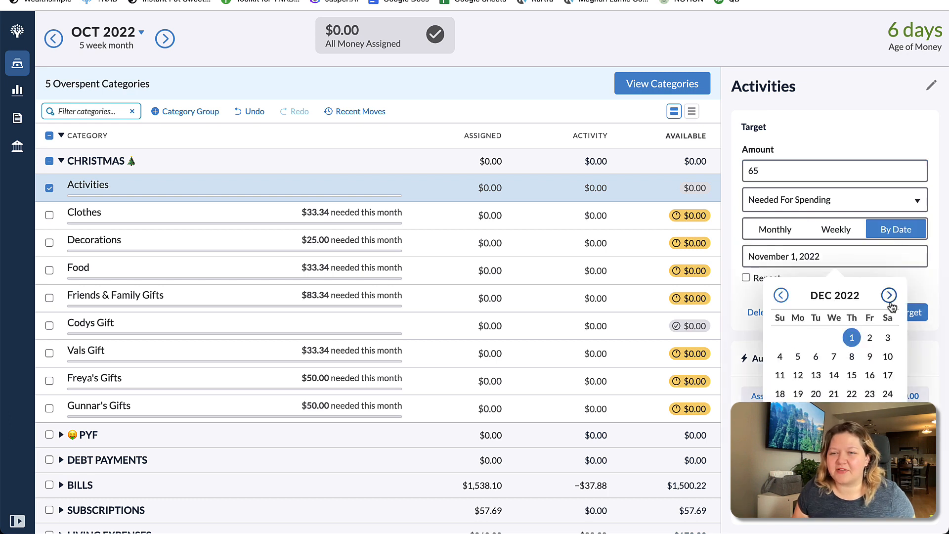
pyautogui.click(888, 394)
pyautogui.click(897, 321)
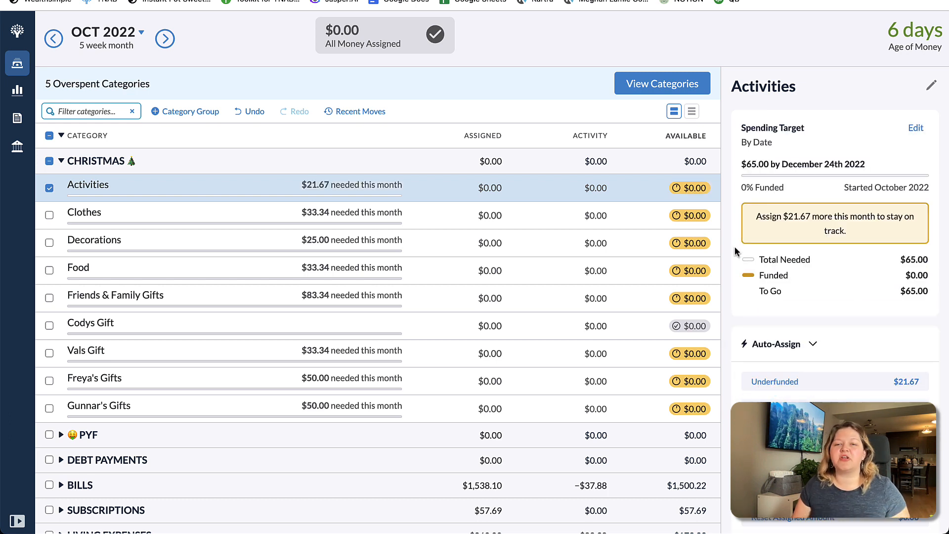
# - Create a spending target of $100 by December 24, 2022 for the personal gift category directly below Friends & Family Gifts
pyautogui.click(499, 326)
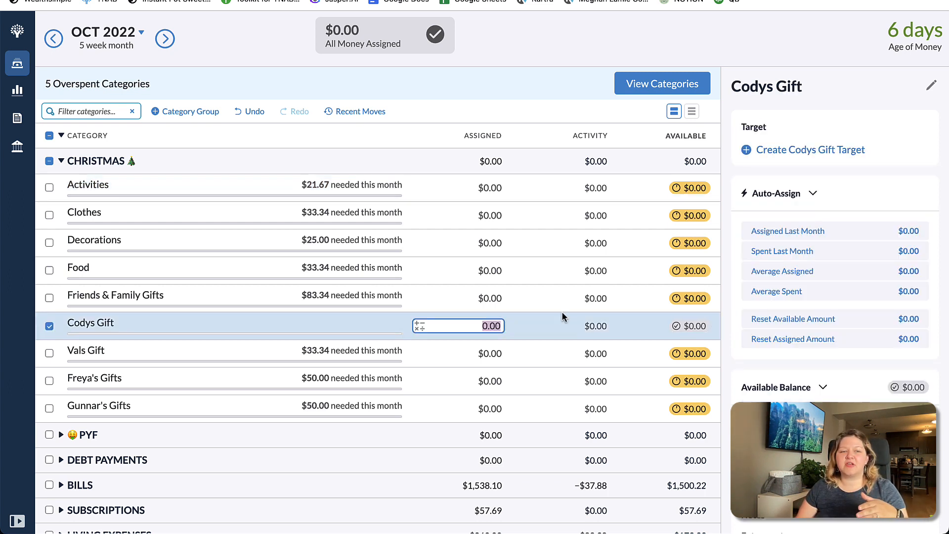
pyautogui.click(497, 353)
pyautogui.click(494, 327)
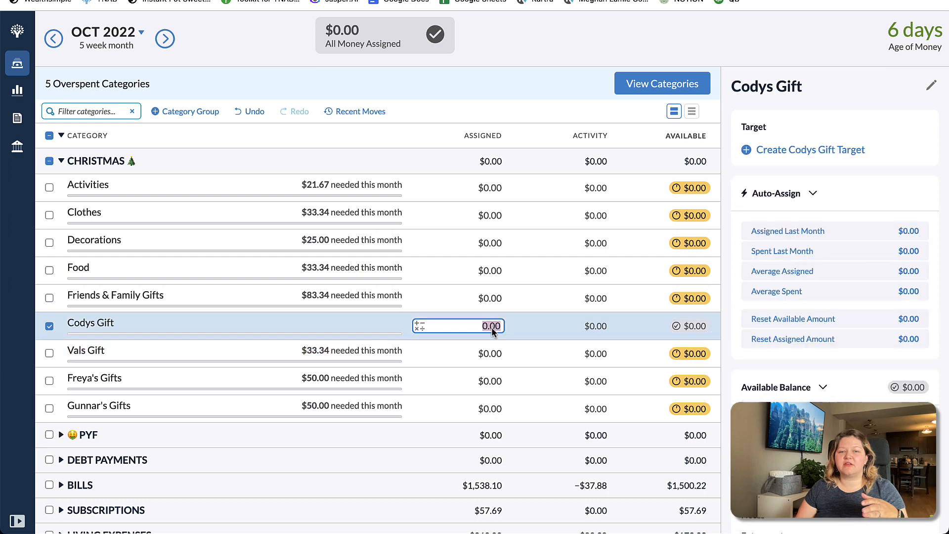
pyautogui.click(791, 149)
pyautogui.write('100')
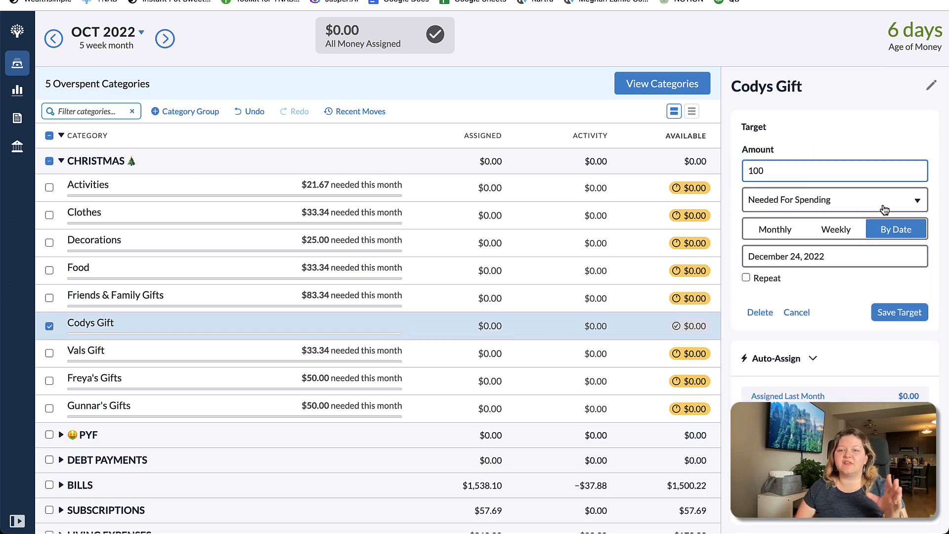
pyautogui.click(914, 316)
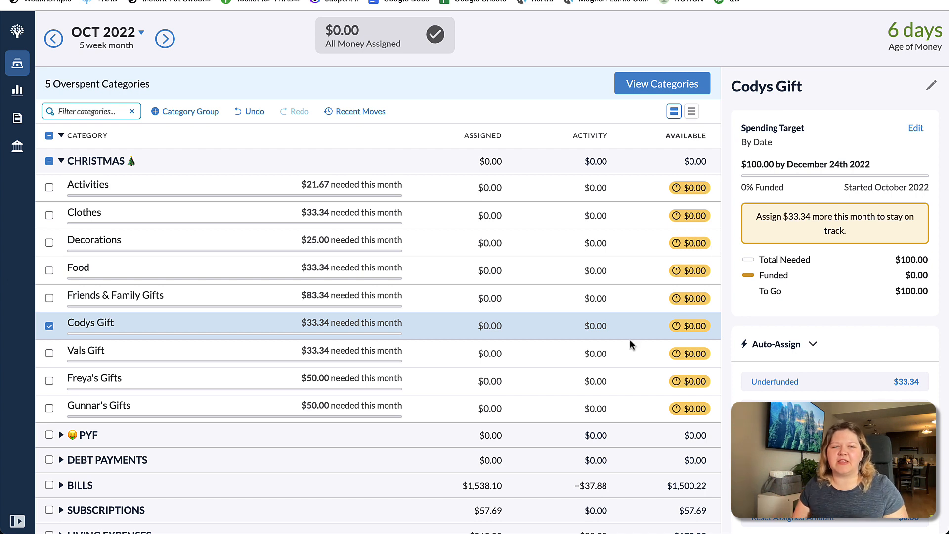
# - Select all categories in the Christmas group and check their combined underfunded amount for October and November 2022
pyautogui.click(490, 380)
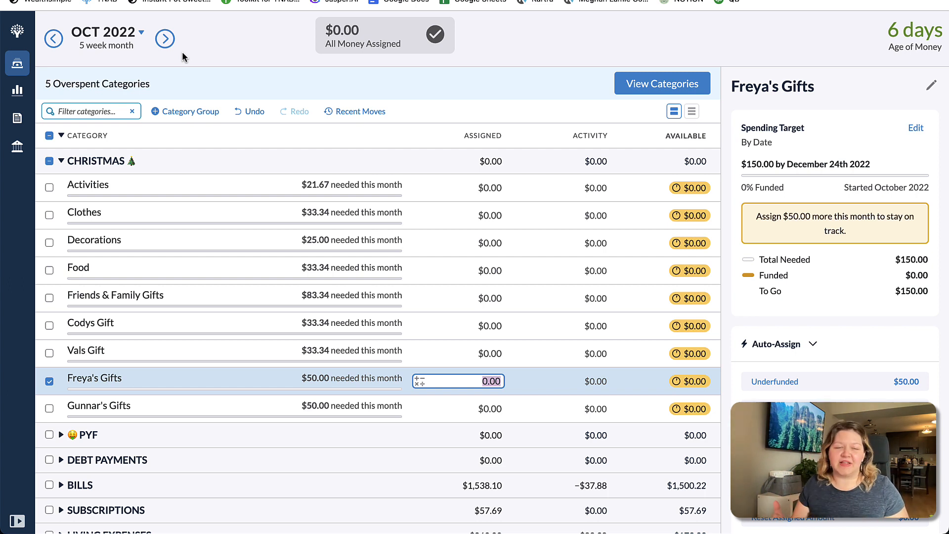
pyautogui.click(52, 161)
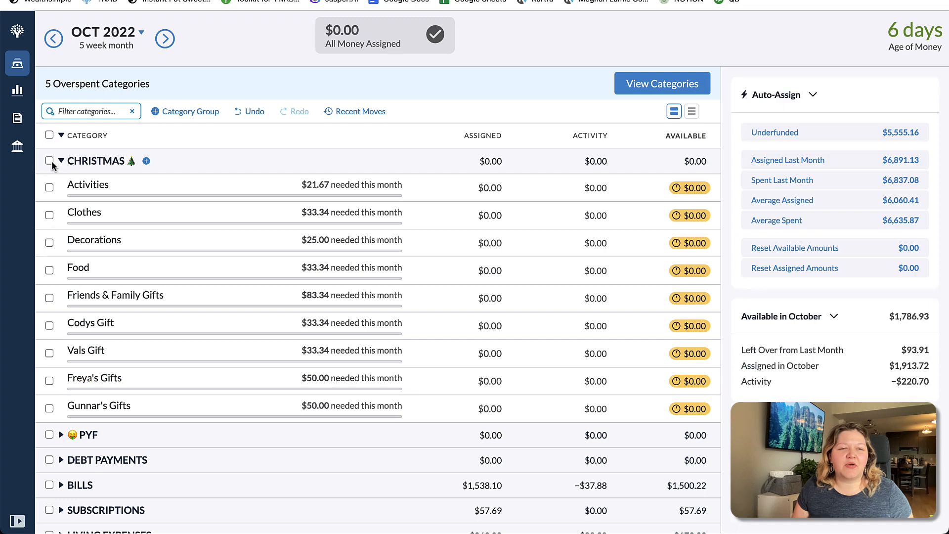
pyautogui.click(52, 161)
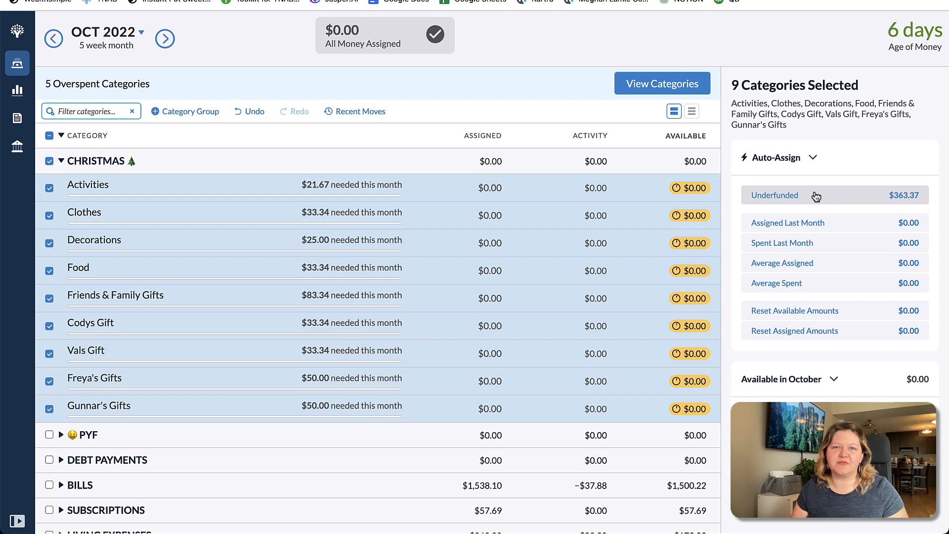
pyautogui.click(166, 42)
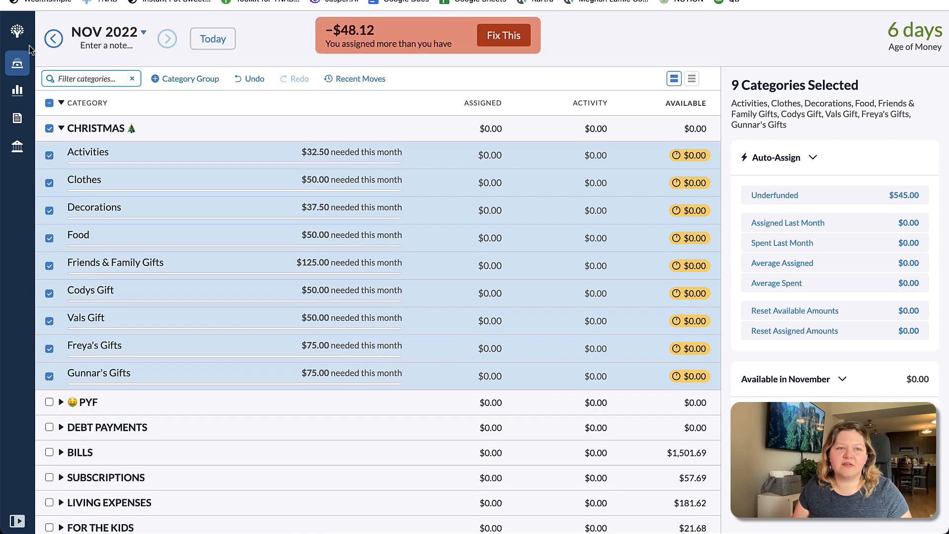
pyautogui.click(53, 39)
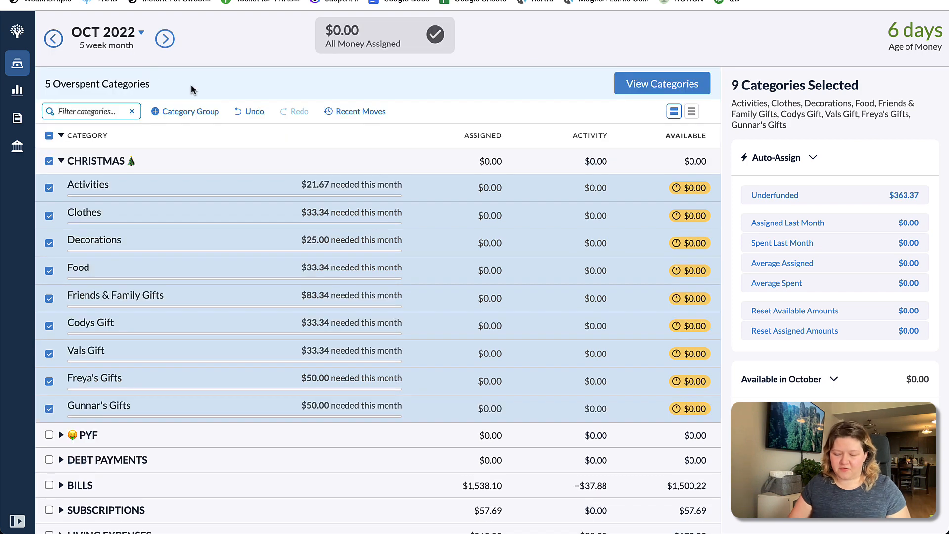
# - Calculate 545*2 and 1200/12 in Spotlight, and return to the budget
pyautogui.press('super+space')
pyautogui.write('545*2')
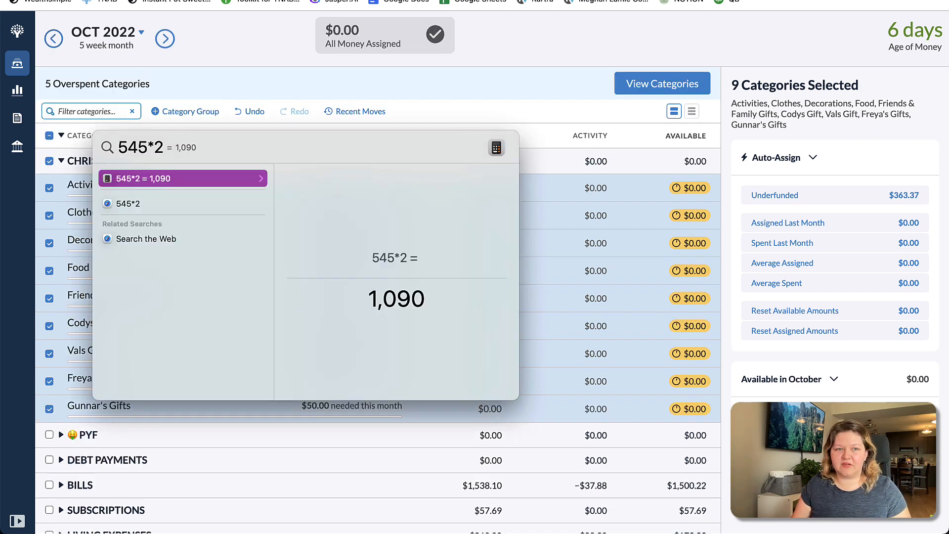
pyautogui.tripleClick(147, 149)
pyautogui.write('1')
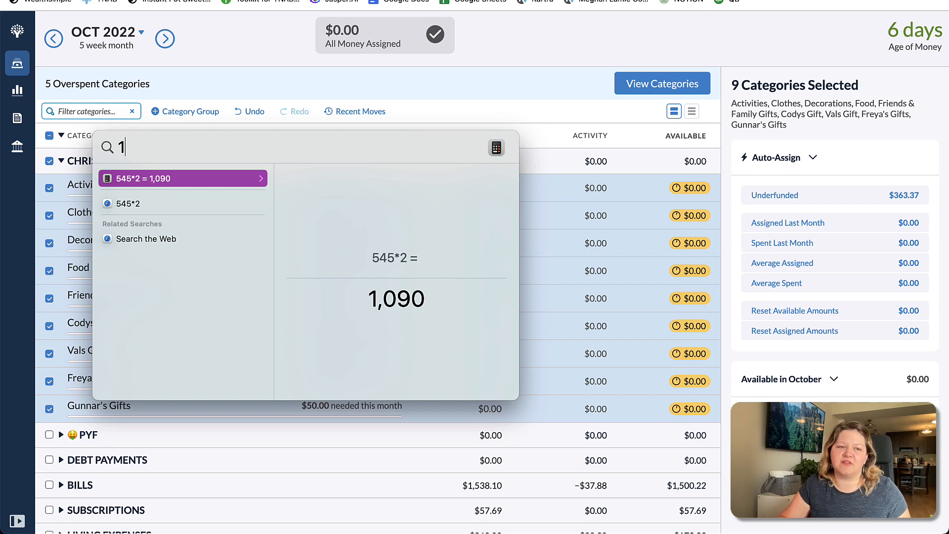
pyautogui.write('200/12')
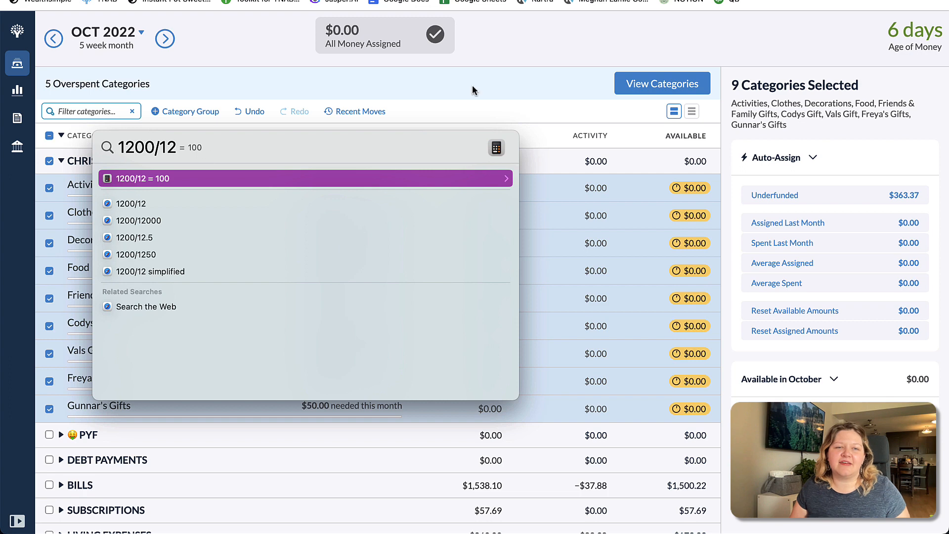
pyautogui.click(561, 88)
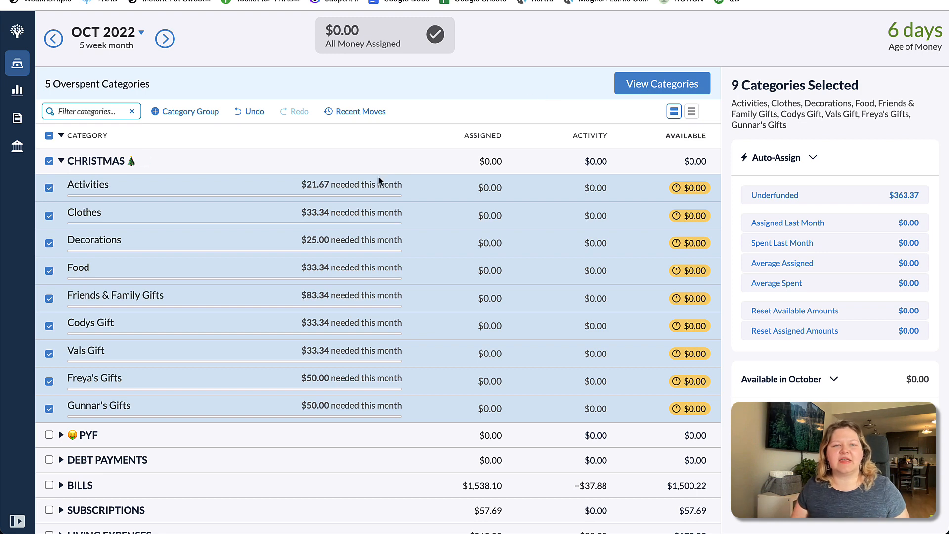
# - Deselect all categories, move the collapsed Christmas group directly below Sinking Funds, and expand it to show its categories
pyautogui.click(49, 134)
pyautogui.click(61, 160)
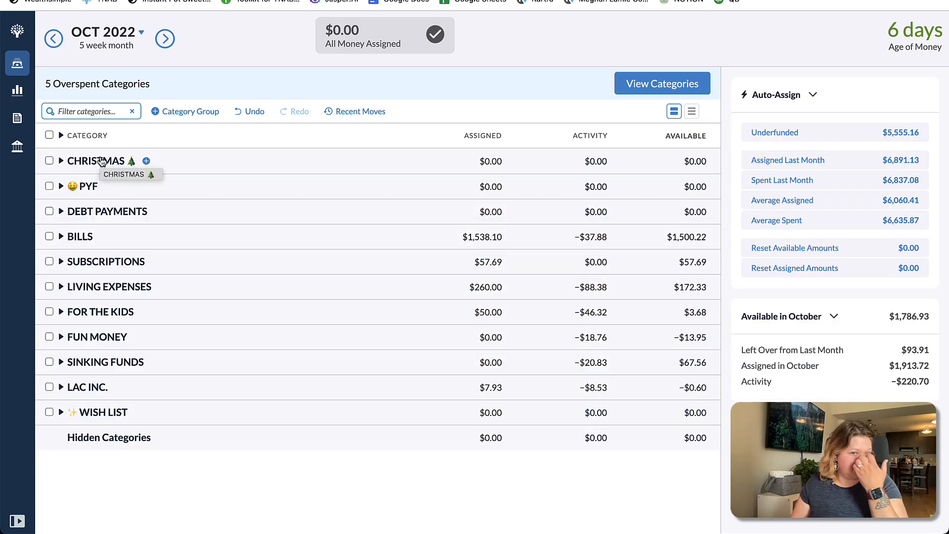
pyautogui.moveTo(93, 162); pyautogui.dragTo(102, 362)
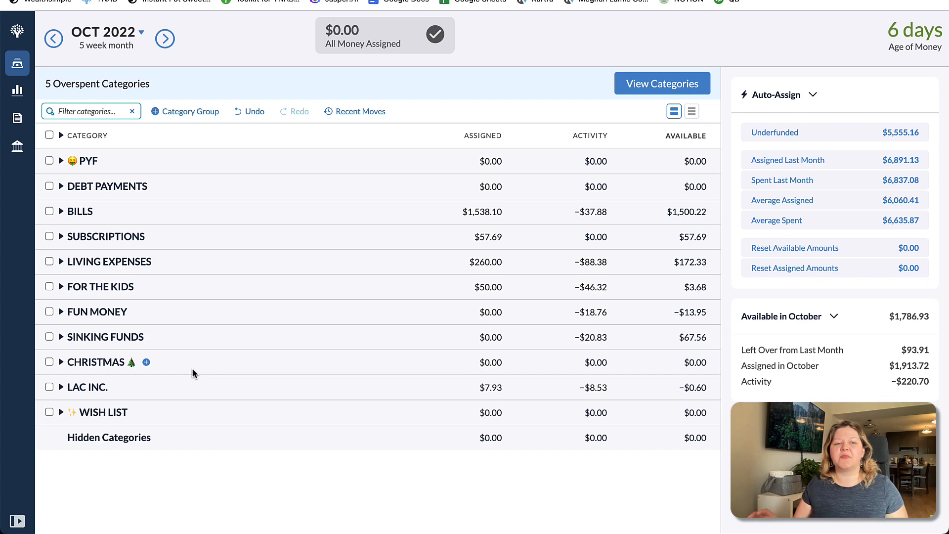
pyautogui.click(61, 362)
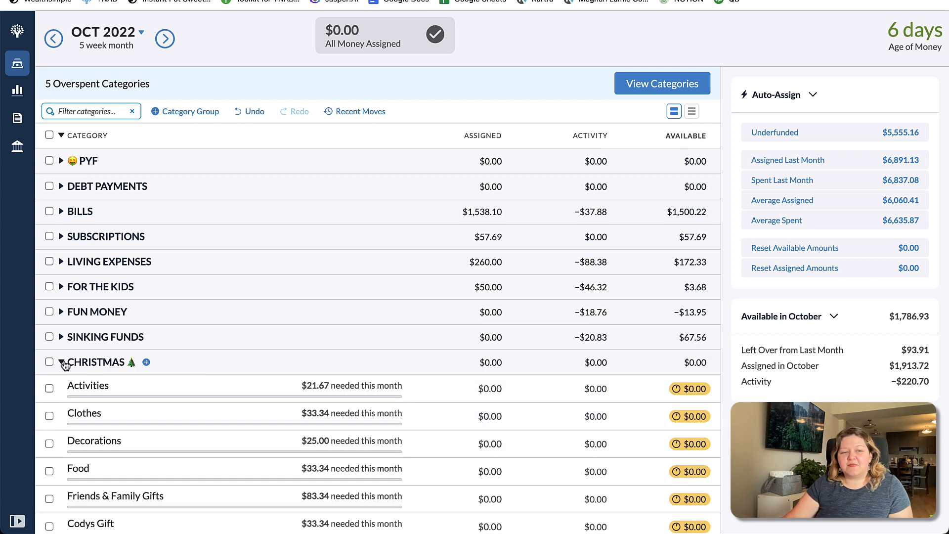
pyautogui.scroll(-3, 150, 376)
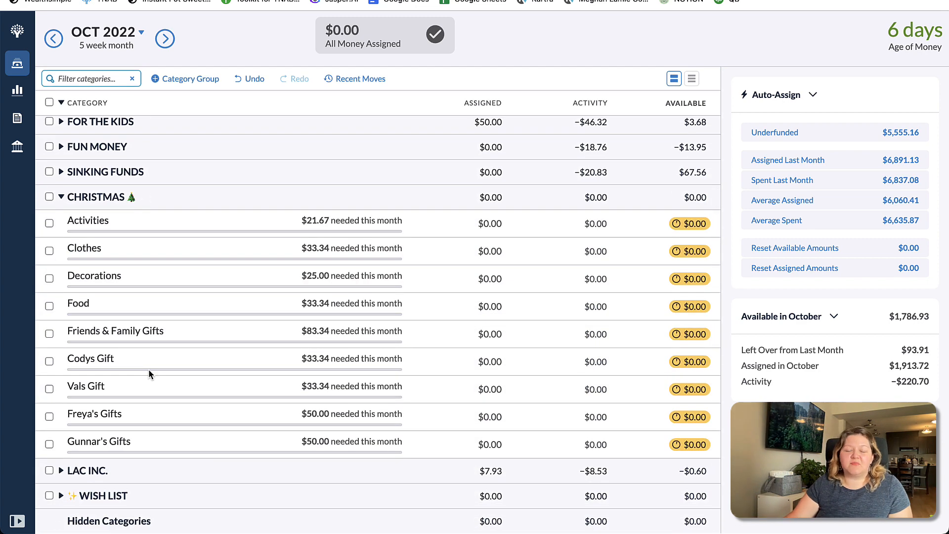